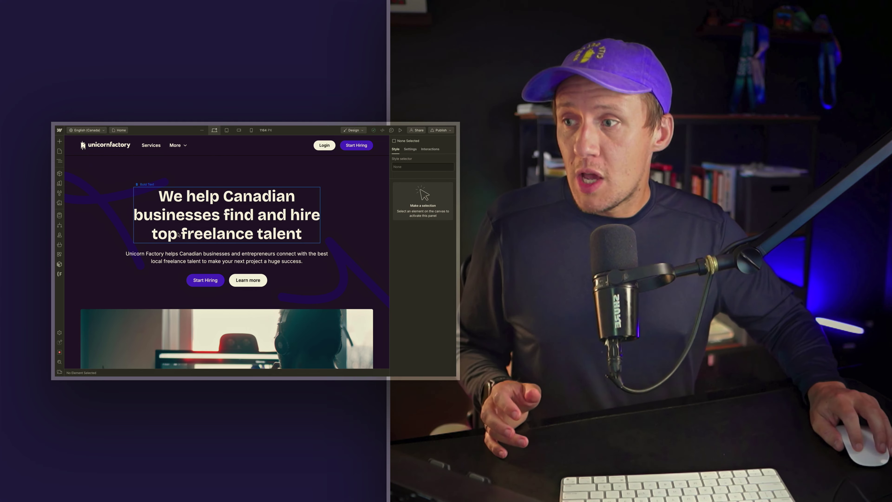
- Examine the Home page's sections and copy, from the hero heading through to the FAQ section
scroll(176, 234, down, 2)
scroll(180, 239, down, 2)
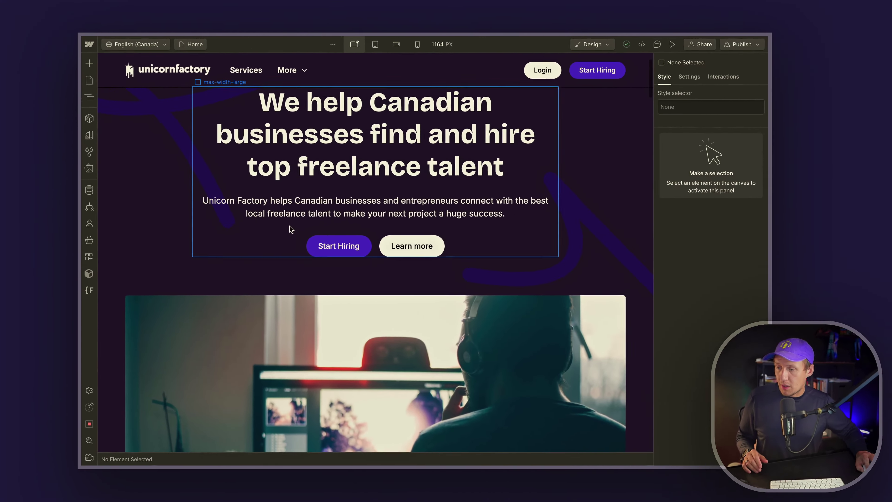
scroll(169, 238, up, 4)
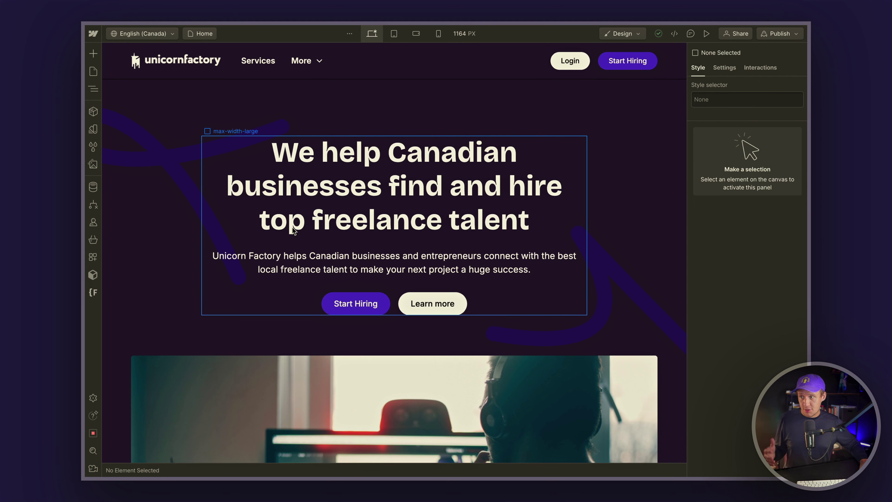
scroll(292, 227, down, 6)
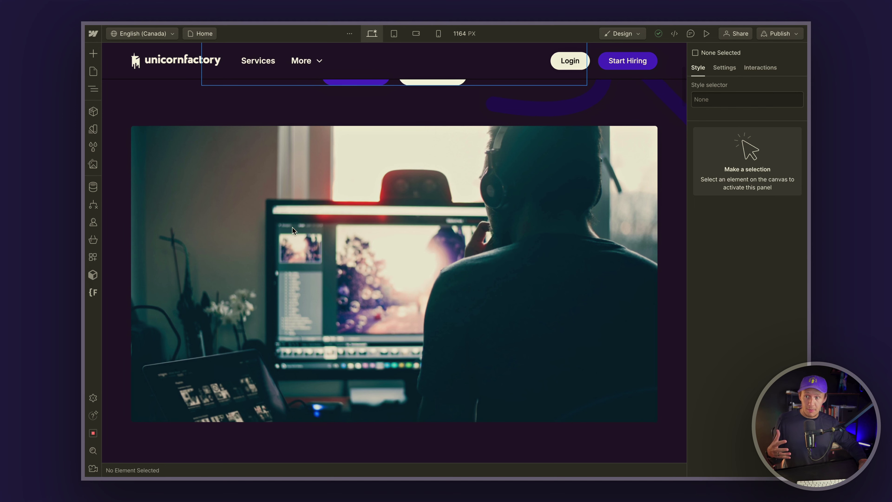
scroll(293, 230, up, 6)
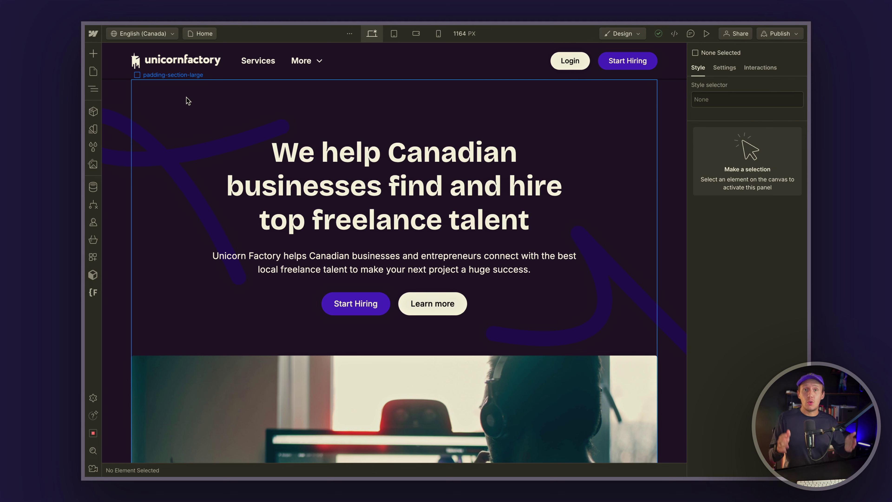
click(207, 75)
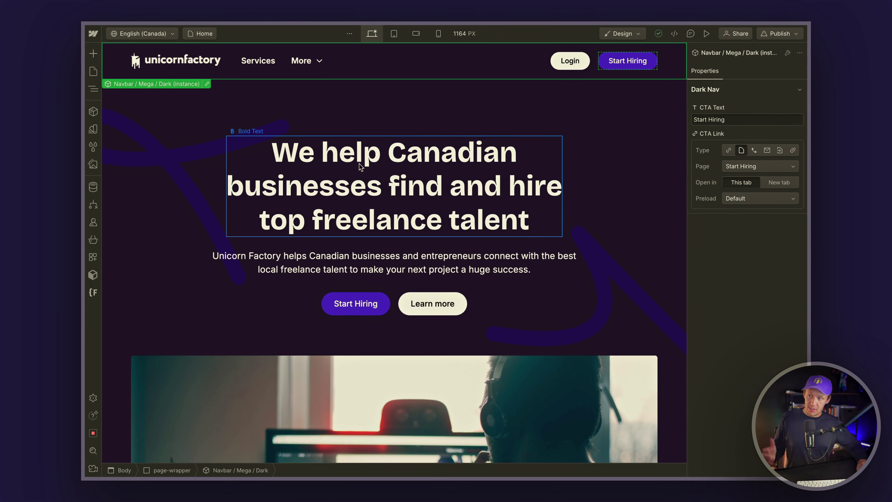
click(367, 168)
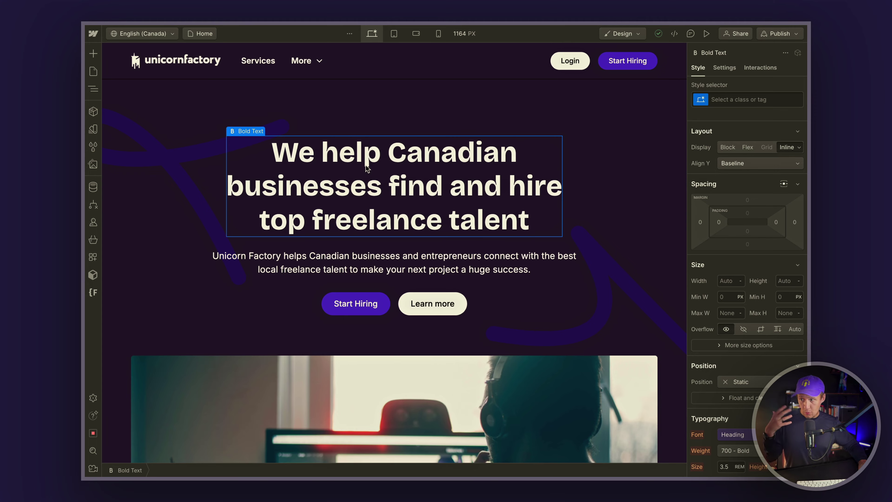
scroll(367, 168, down, 10)
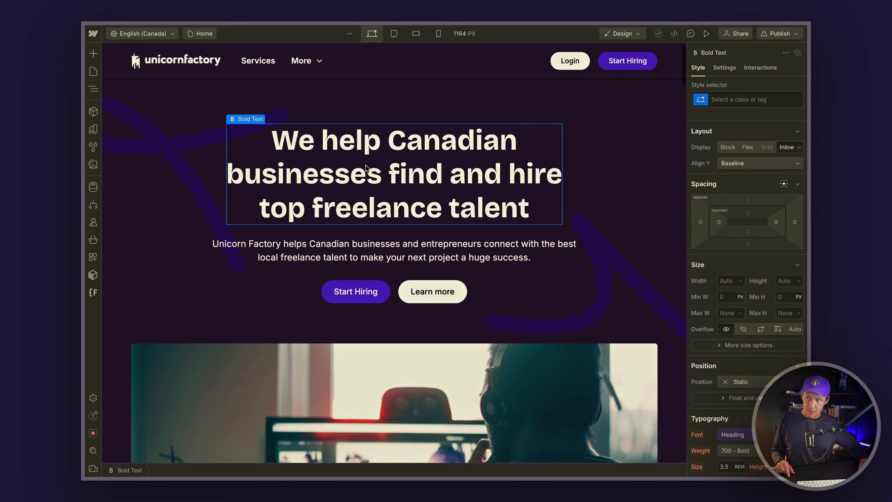
scroll(365, 169, up, 6)
scroll(366, 169, down, 8)
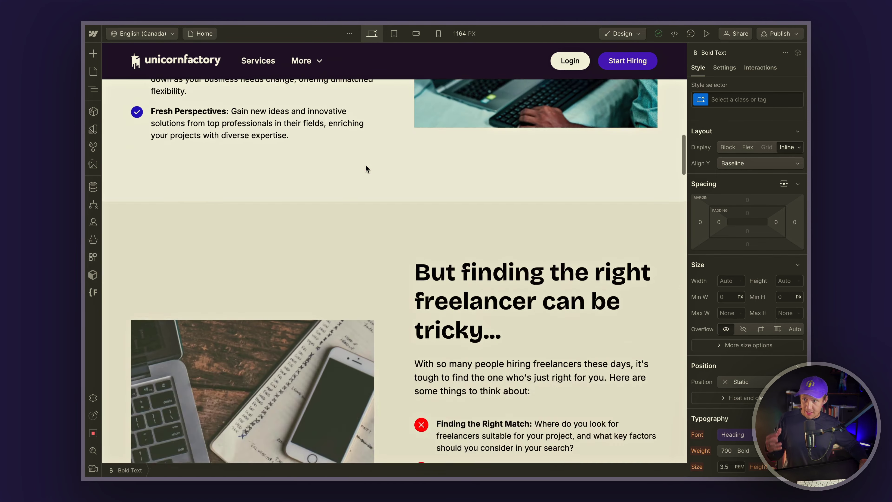
scroll(366, 169, up, 4)
scroll(366, 167, down, 8)
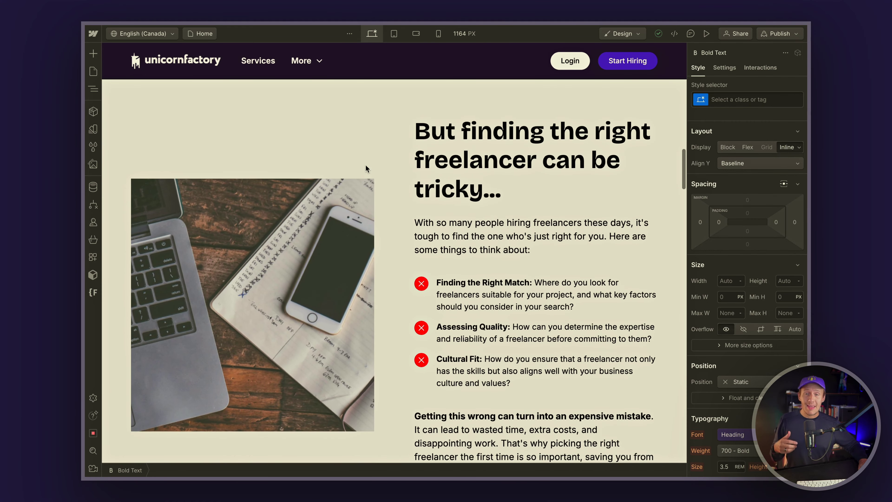
scroll(365, 167, down, 10)
scroll(365, 167, up, 5)
scroll(365, 168, down, 5)
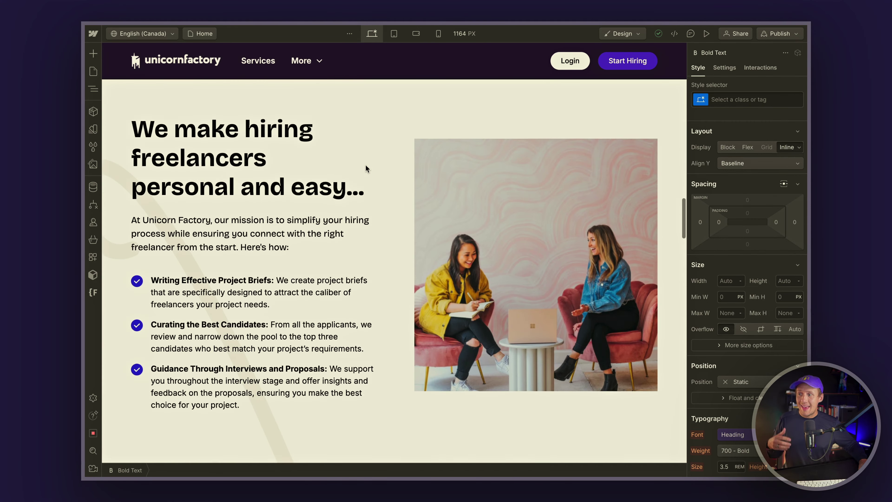
scroll(366, 169, up, 1)
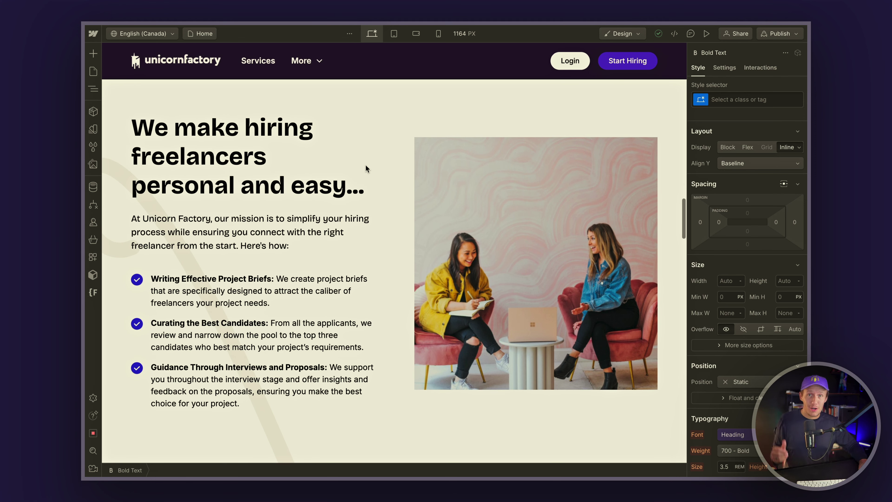
scroll(365, 166, down, 5)
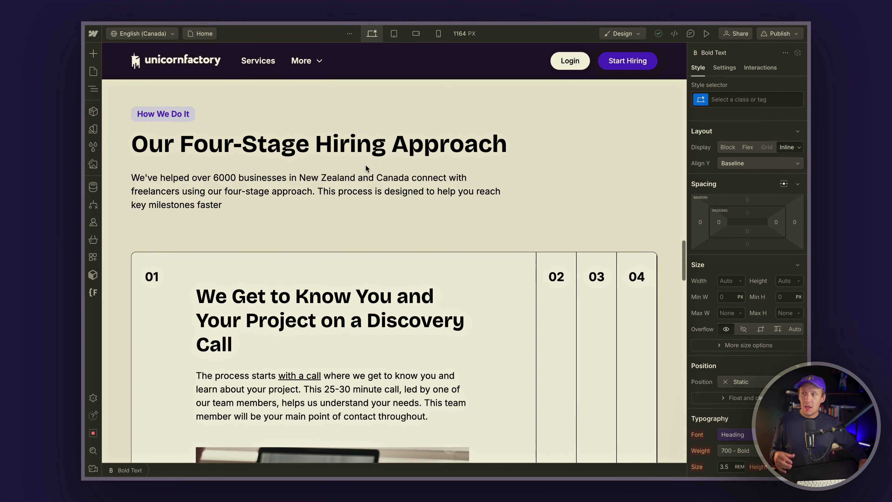
scroll(365, 168, down, 5)
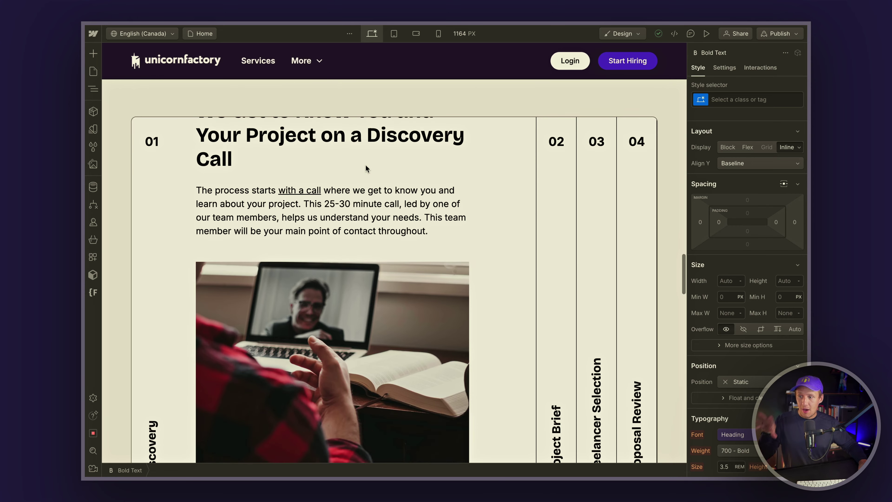
scroll(122, 168, down, 12)
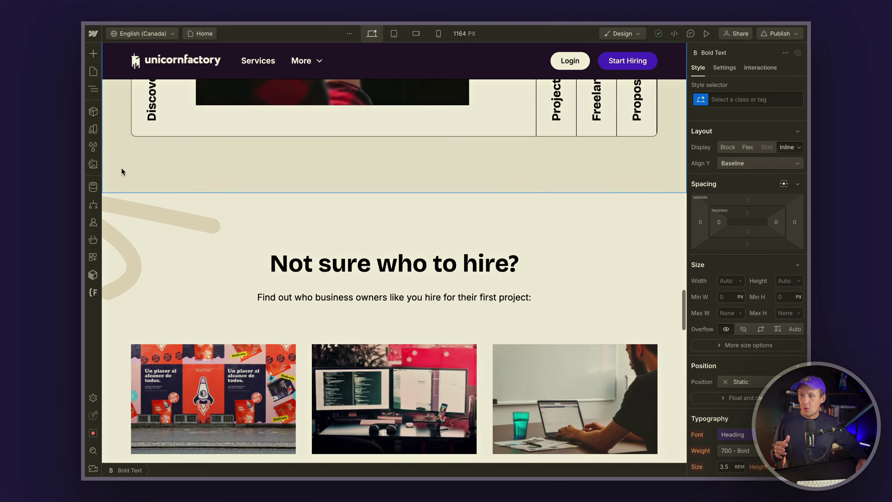
scroll(122, 168, down, 15)
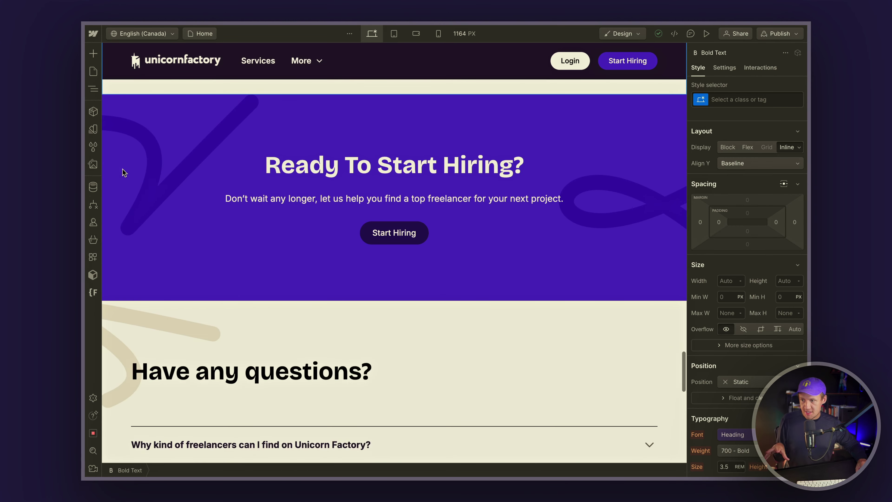
scroll(122, 169, down, 3)
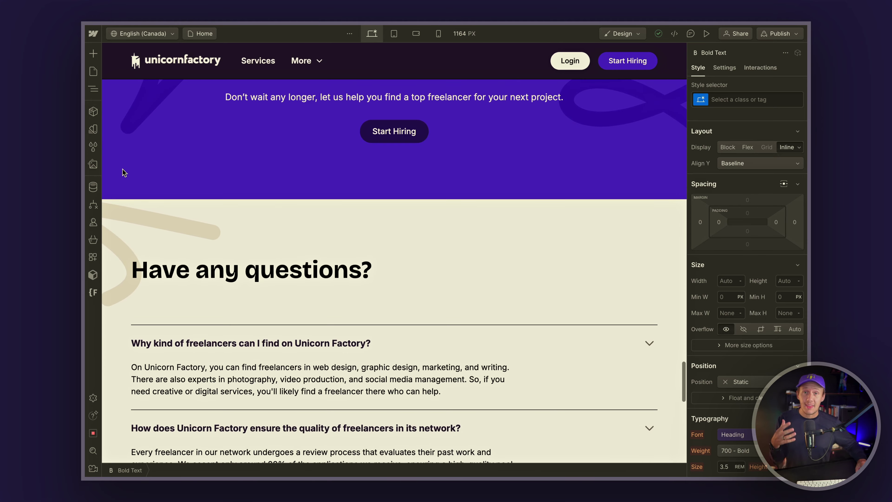
scroll(122, 169, up, 20)
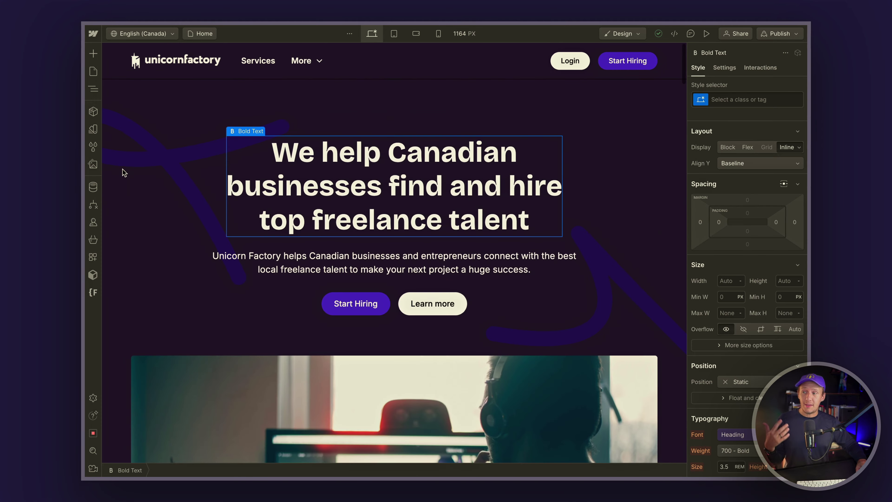
- Preview the Home page and try the hero section's Start Hiring button
click(707, 34)
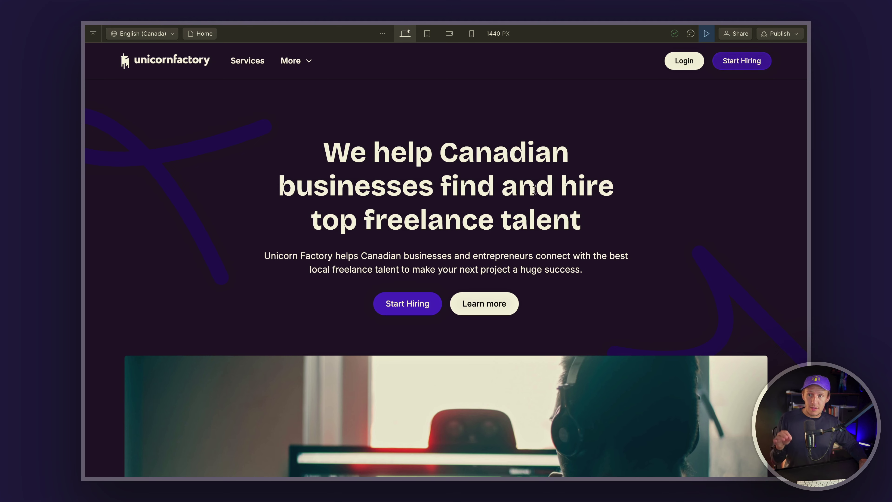
click(405, 305)
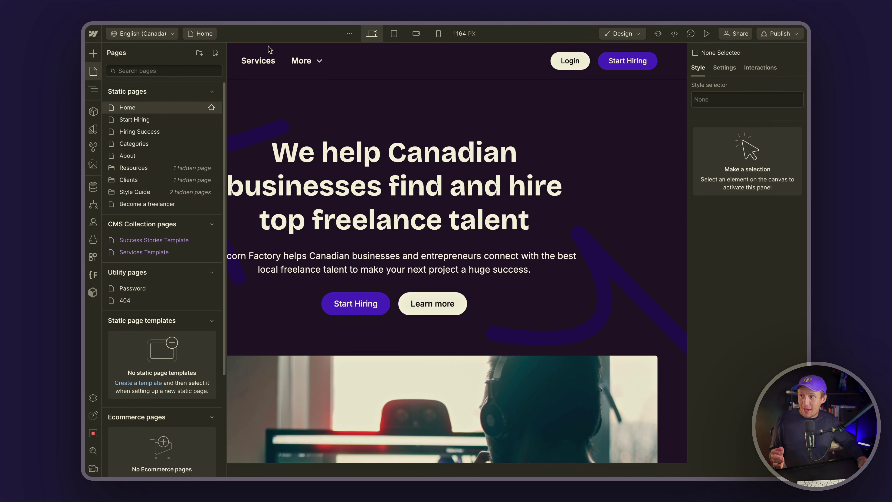
- Create a new static page named "Webflow v2" with no parent folder
click(215, 54)
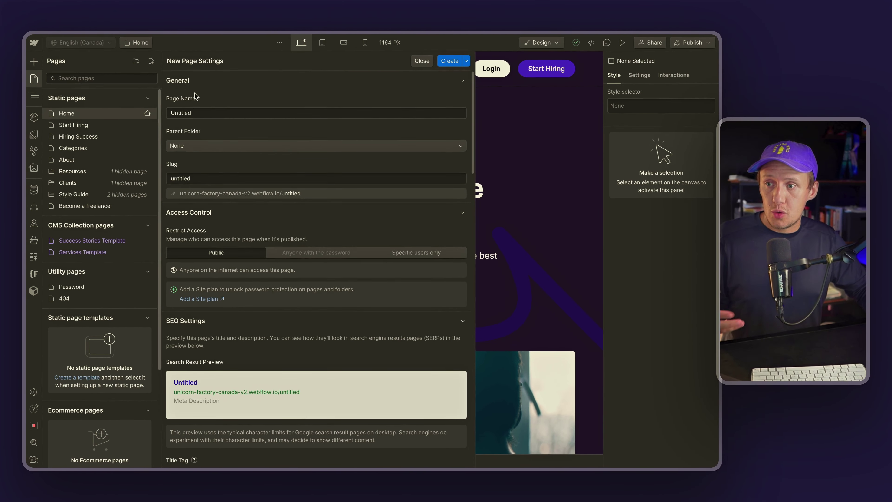
double_click(207, 113)
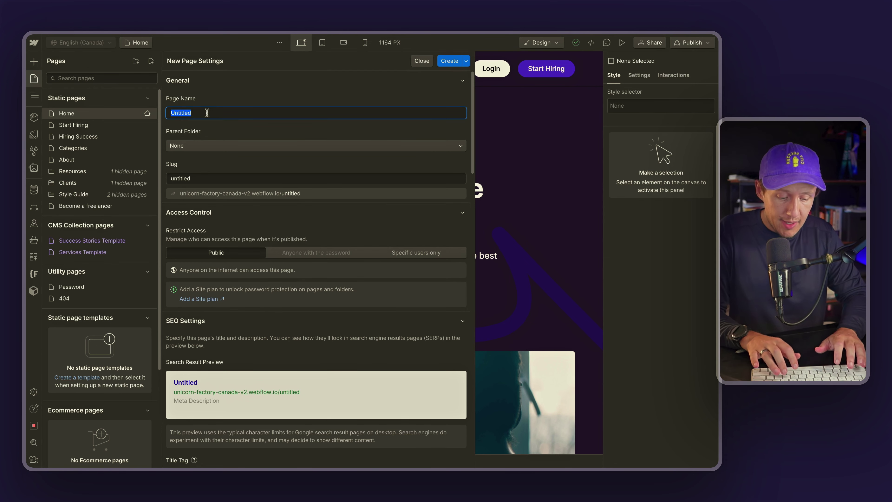
key(Right)
key(ctrl+a)
text(Webflow v2)
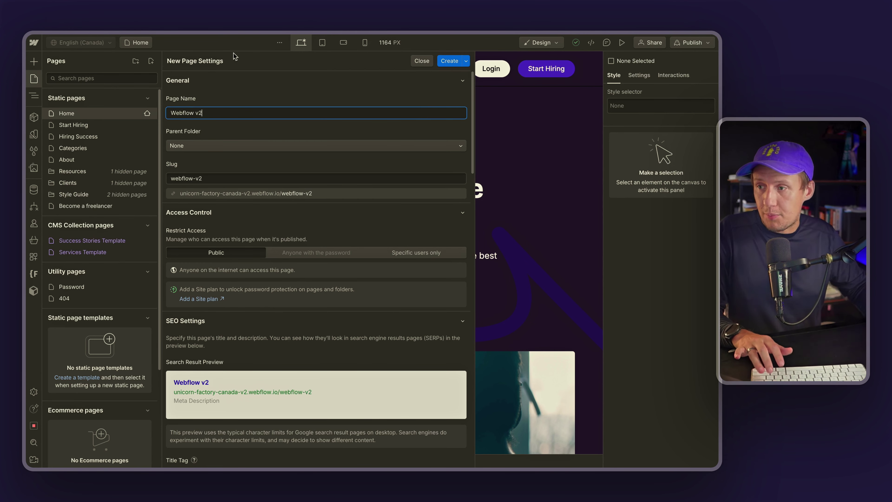
click(459, 62)
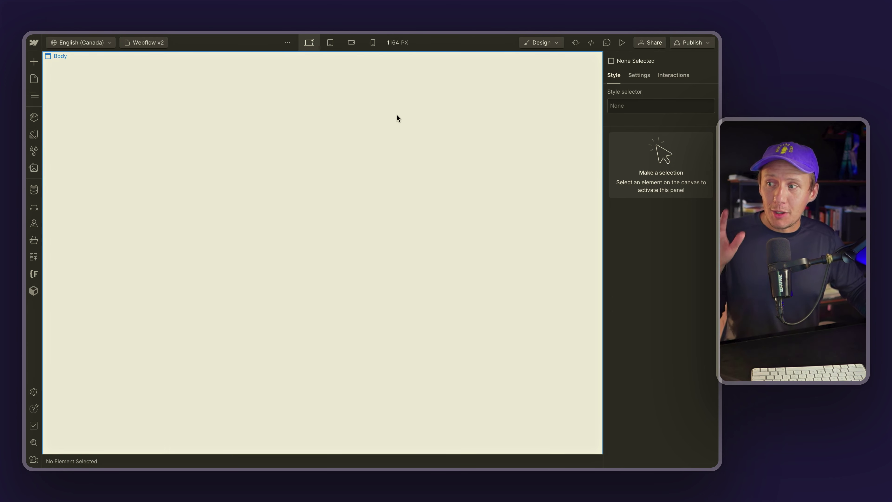
- Search the Relume Library for "home" and copy the Home 1 page template
click(34, 291)
click(84, 80)
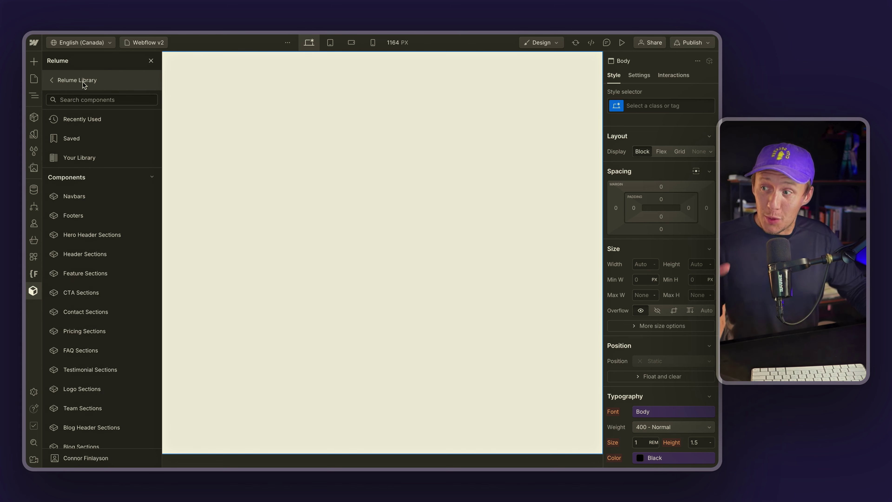
click(84, 100)
text(home)
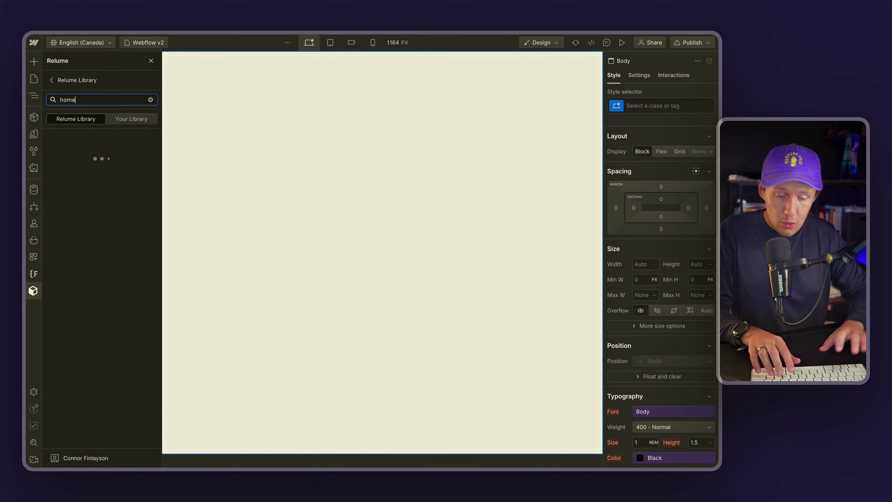
mouse_move(69, 159)
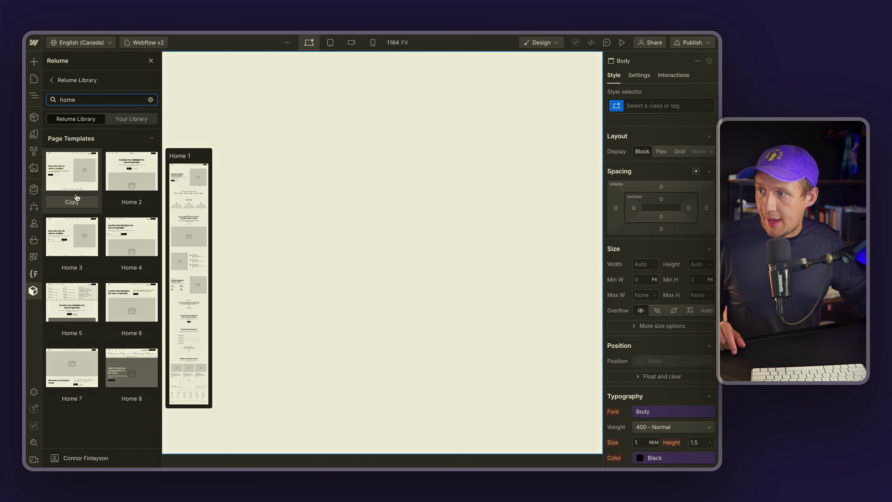
click(72, 202)
- Paste the copied Home 1 template into the empty page's Body
click(34, 96)
click(253, 137)
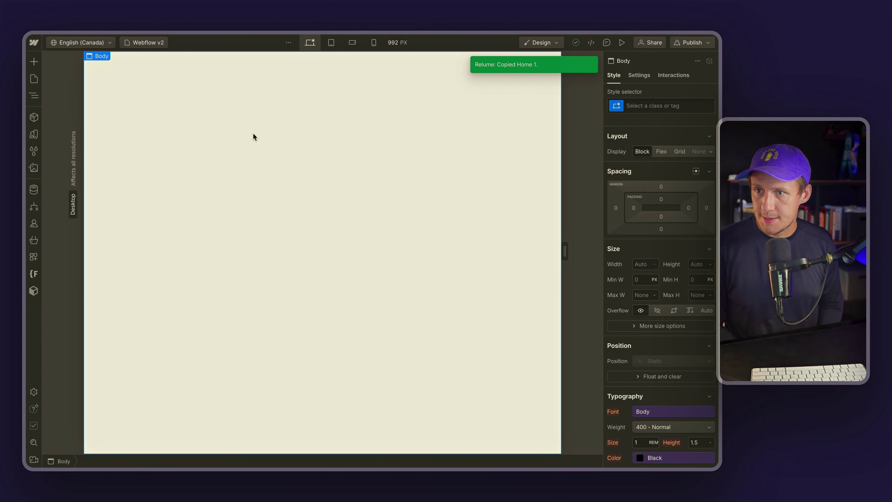
key(super+v)
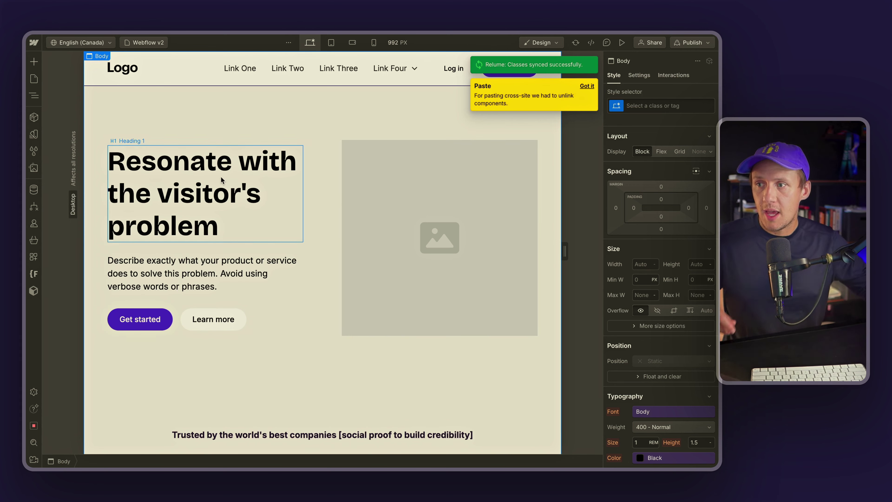
- Replace the navbar's placeholder logo with the dark unicornfactory logo from the assets and reduce its size with the HiDPI option
click(245, 169)
click(124, 71)
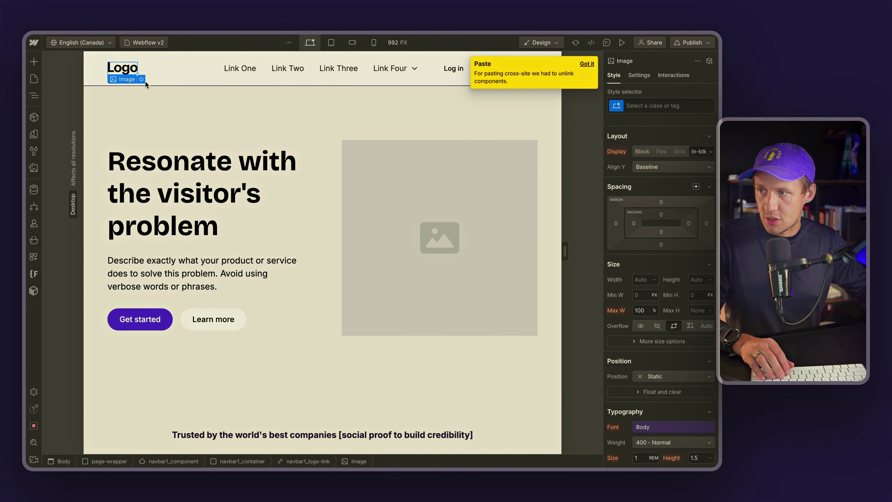
double_click(124, 70)
click(178, 132)
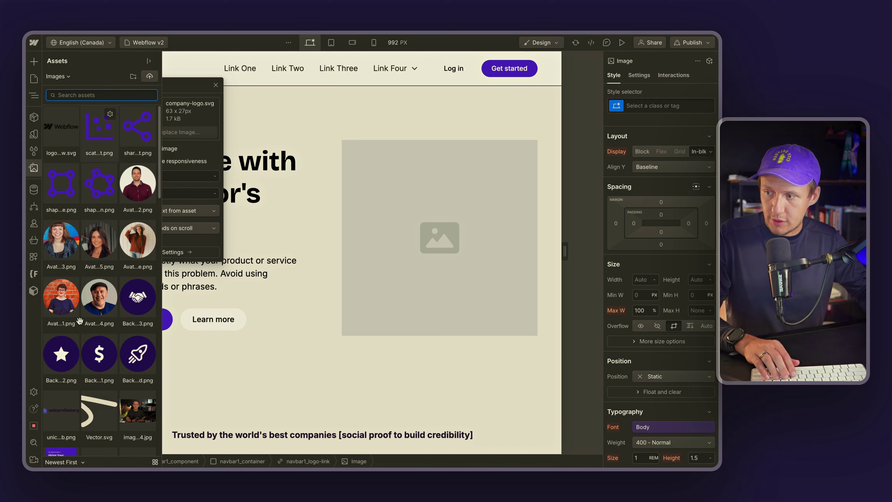
click(65, 420)
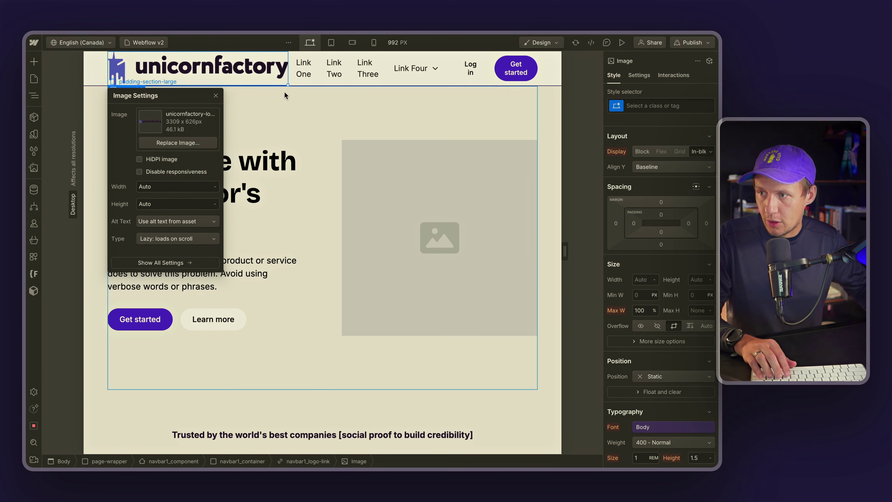
drag(288, 85, 242, 66)
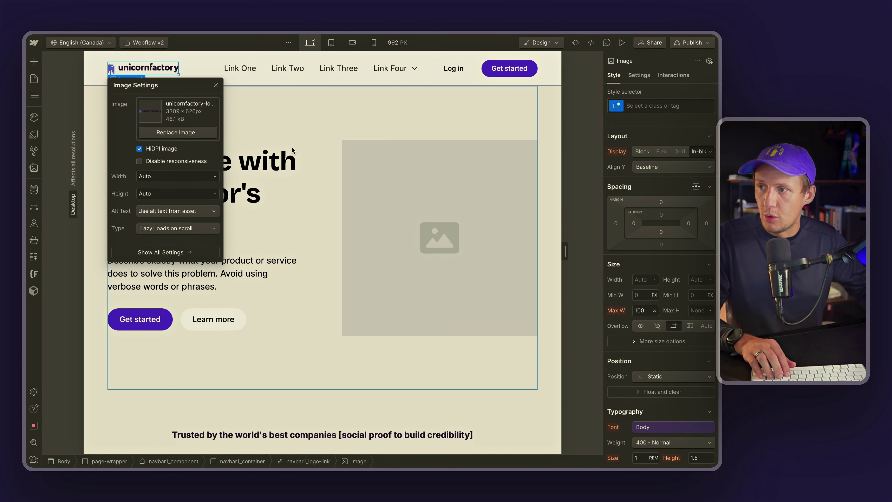
- Replace the hero heading's text with "We help businesses hire local freelancers"
double_click(281, 154)
text(We help businesses )
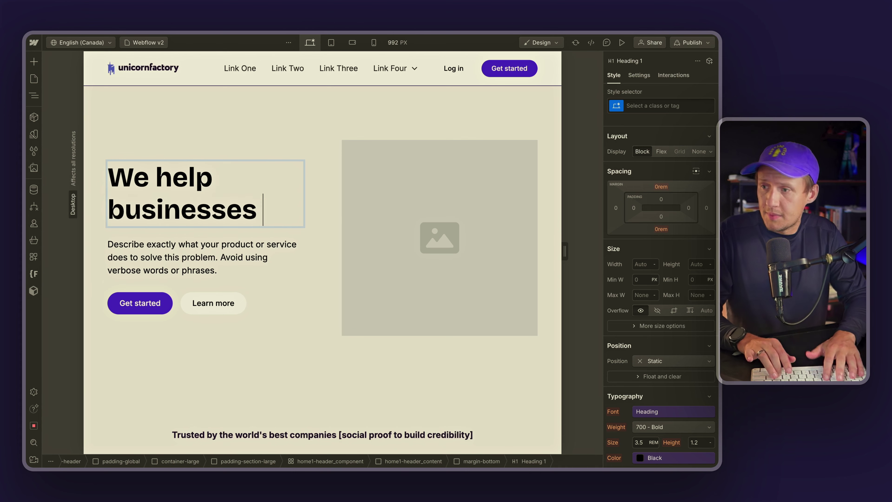
text(hire local freelancers)
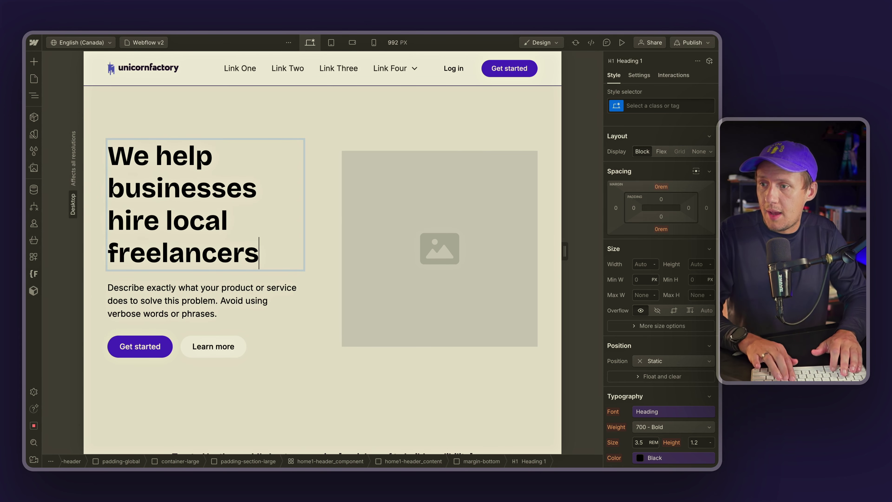
click(395, 385)
scroll(395, 385, down, 7)
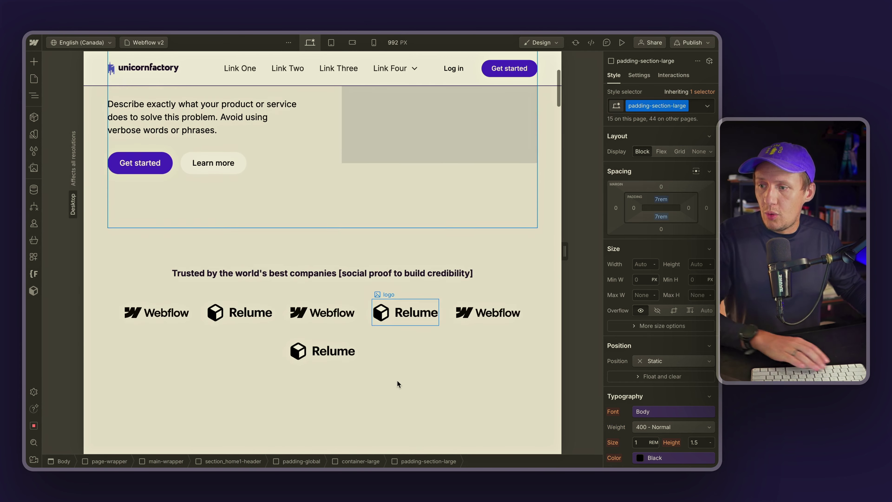
- Delete the "Trusted by the world's best companies" logo section, section_home1-customers, from the page
click(95, 171)
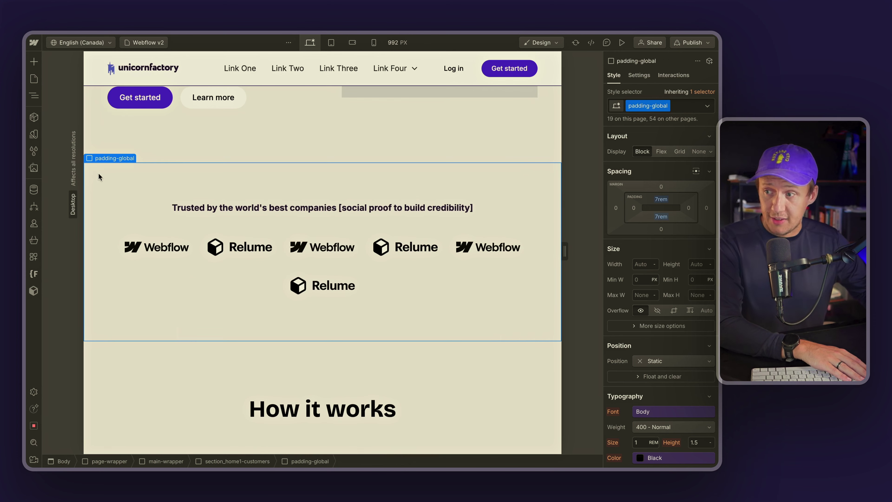
click(247, 460)
key(Delete)
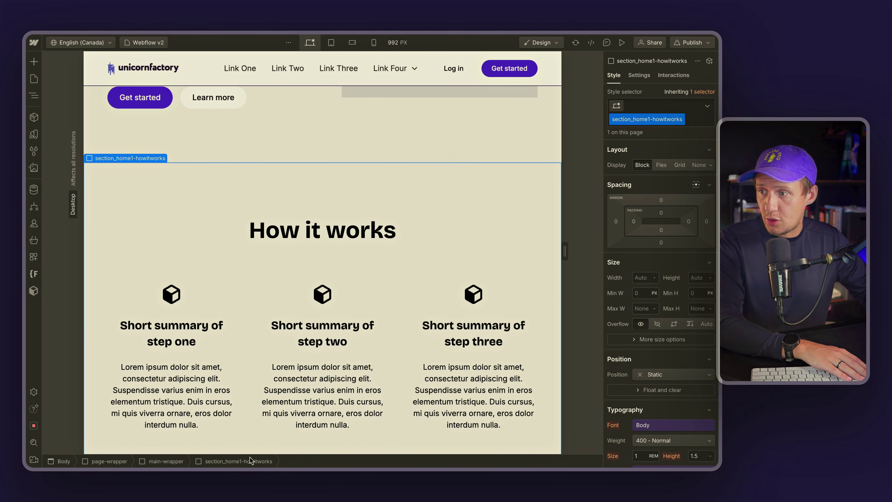
- Remove the cube icons with their margin wrappers from the step one and step two items of the How it works section
scroll(309, 337, down, 1)
scroll(309, 337, down, 2)
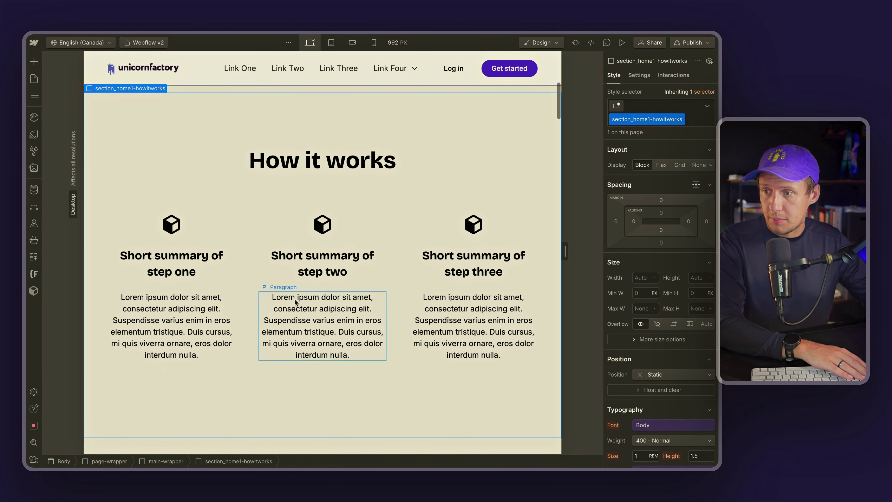
click(169, 230)
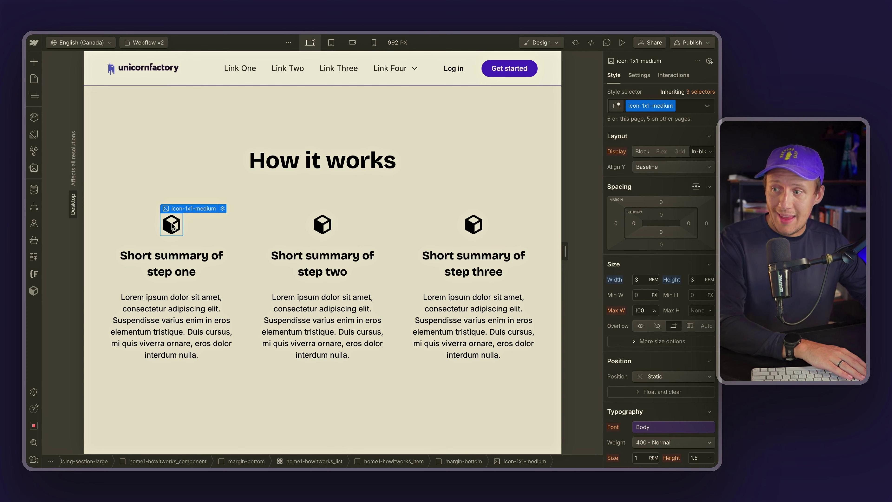
click(464, 461)
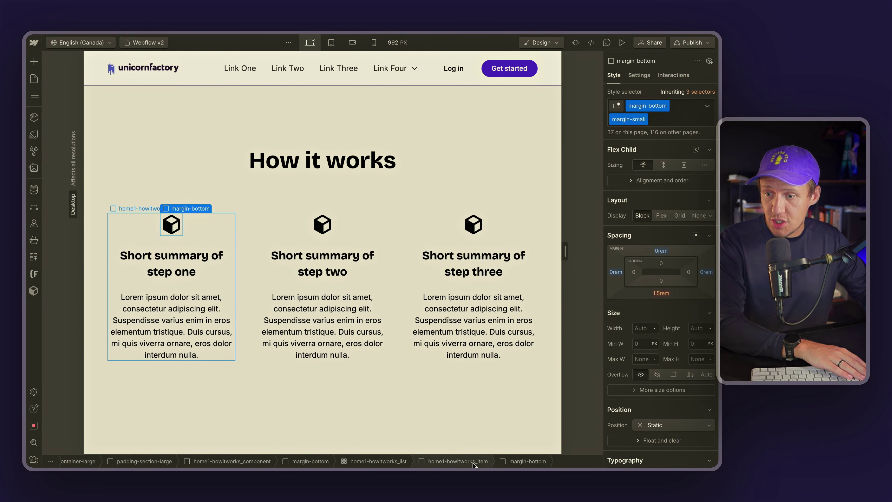
key(Delete)
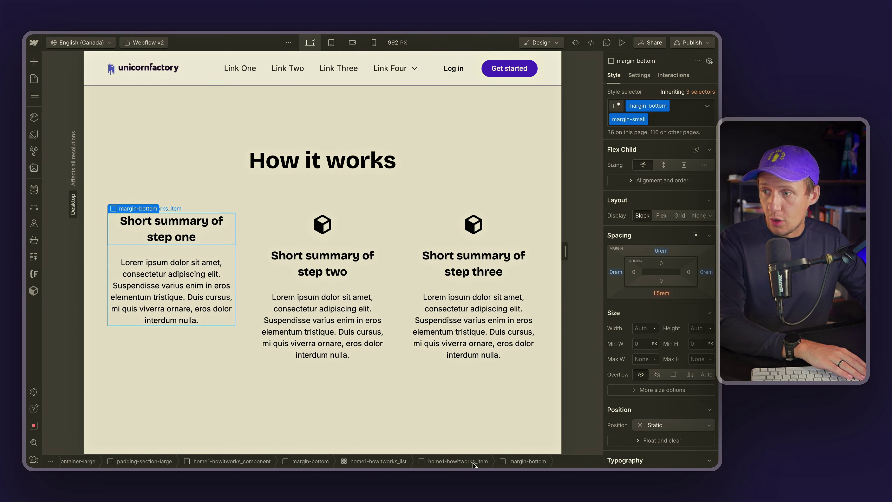
click(321, 229)
click(466, 461)
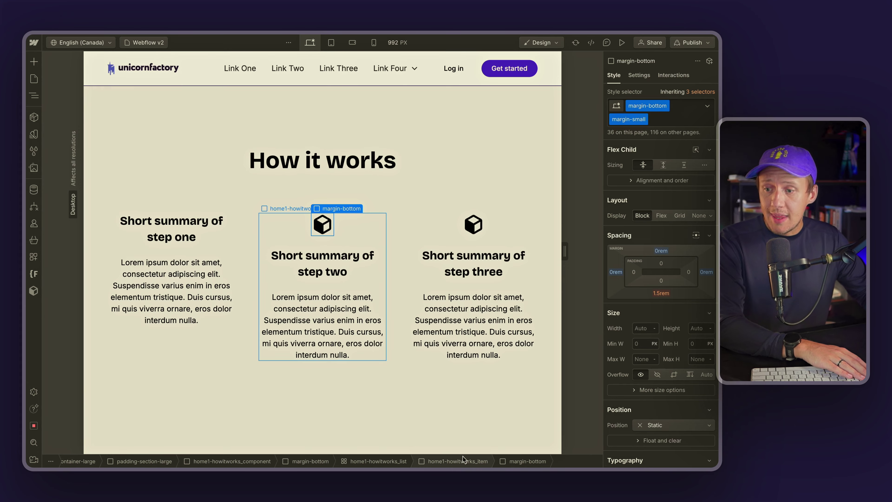
key(Delete)
- Look over the remaining template sections and open the site's Start Hiring page
scroll(417, 412, down, 8)
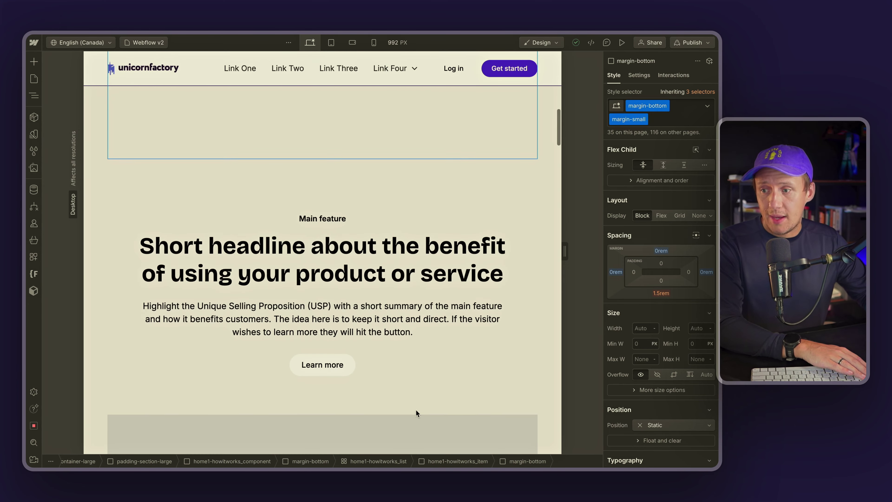
scroll(416, 411, down, 15)
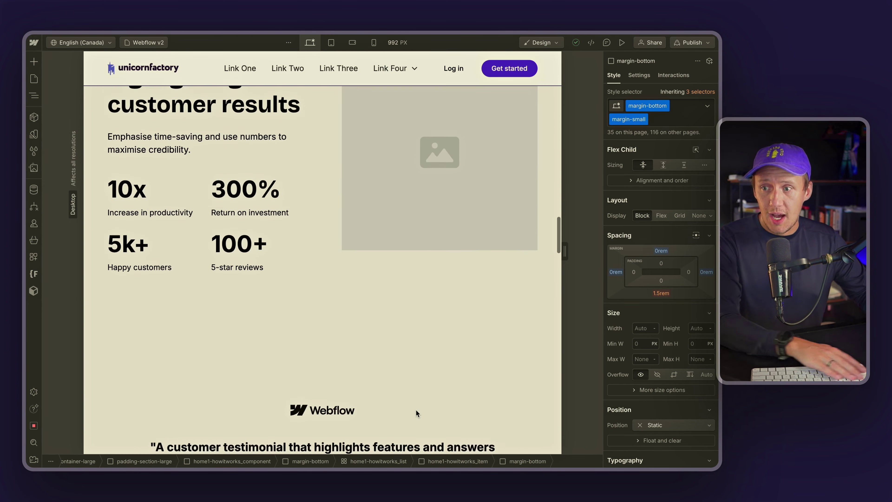
scroll(415, 410, up, 20)
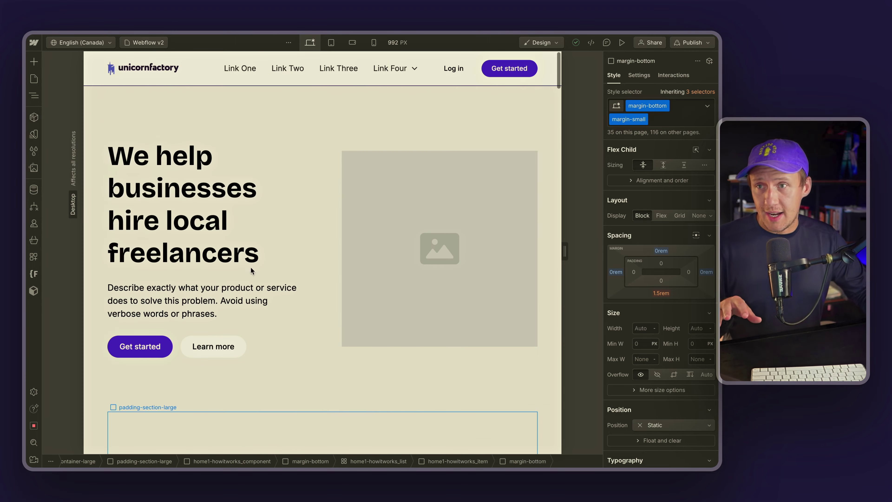
click(144, 43)
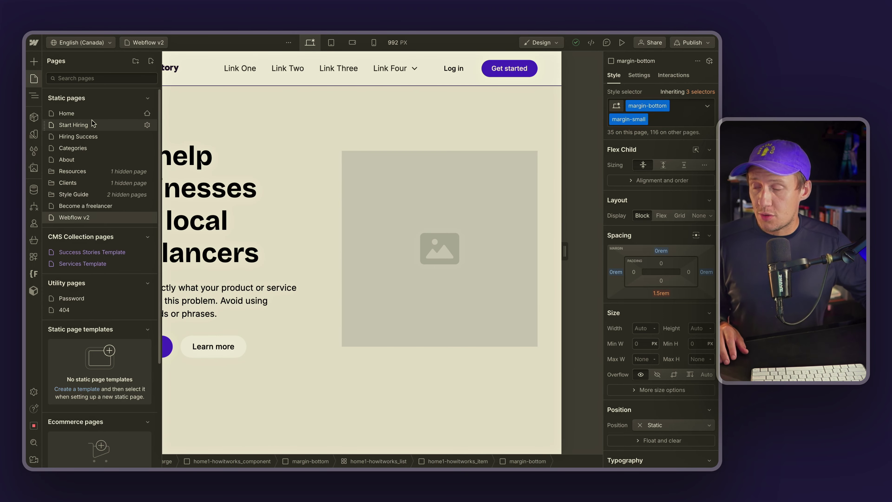
click(94, 127)
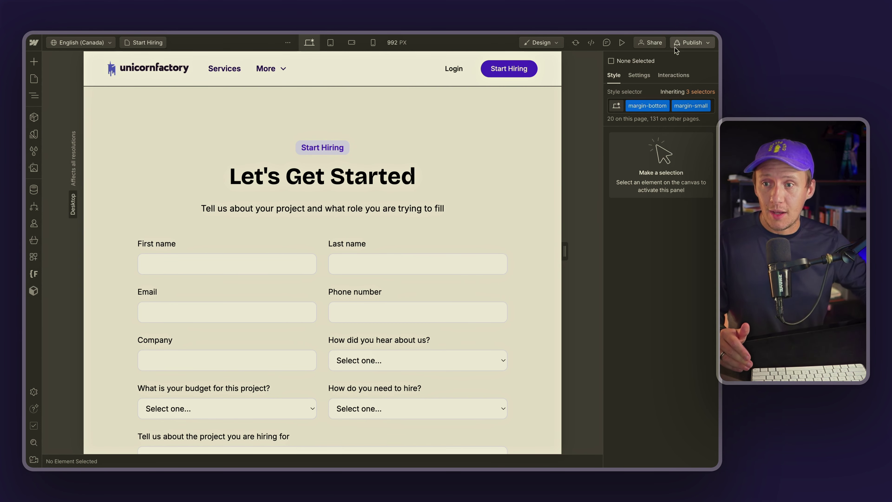
- Publish the site to the staging domain unicorn-factory-canada-v2.webflow.io and open the live Start Hiring page
click(680, 44)
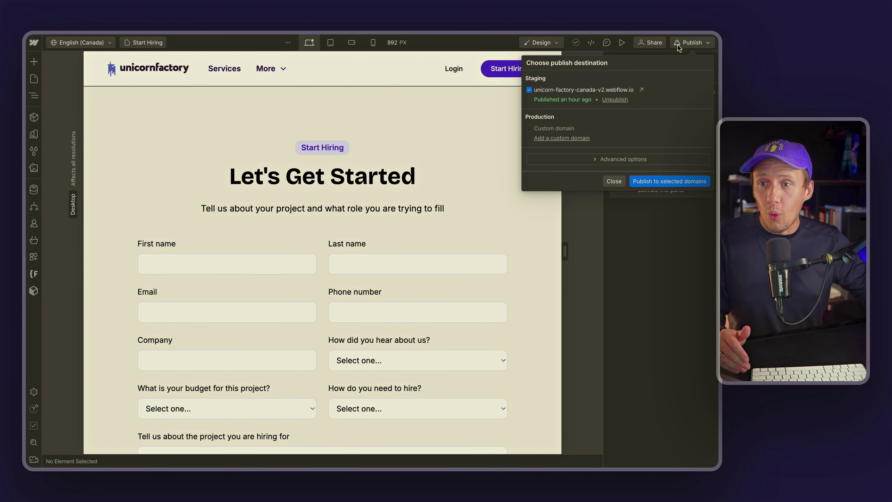
click(670, 182)
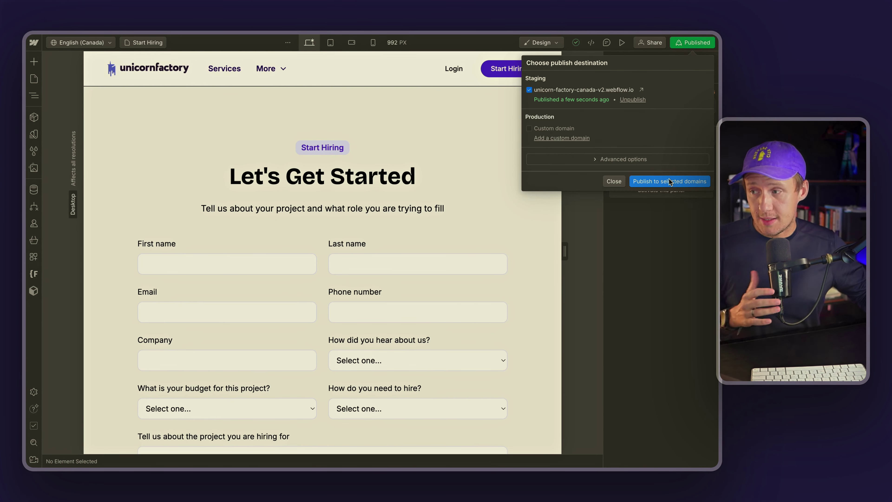
click(641, 90)
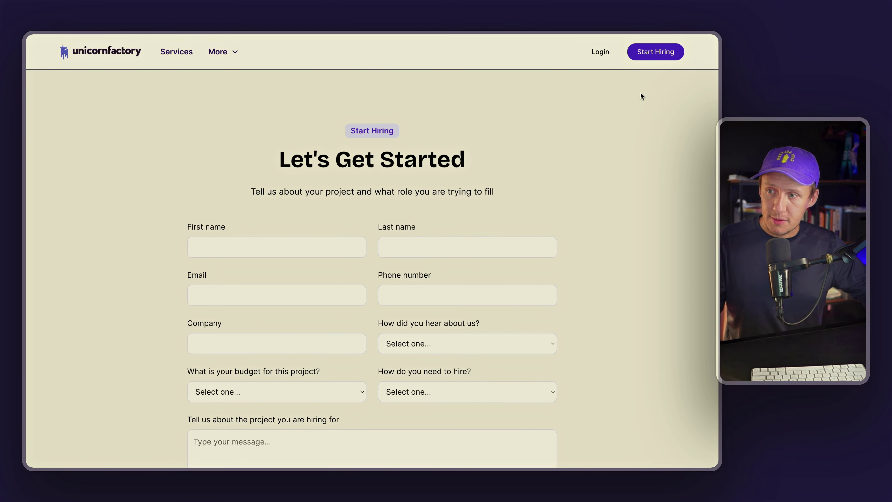
scroll(290, 246, down, 3)
scroll(289, 248, up, 3)
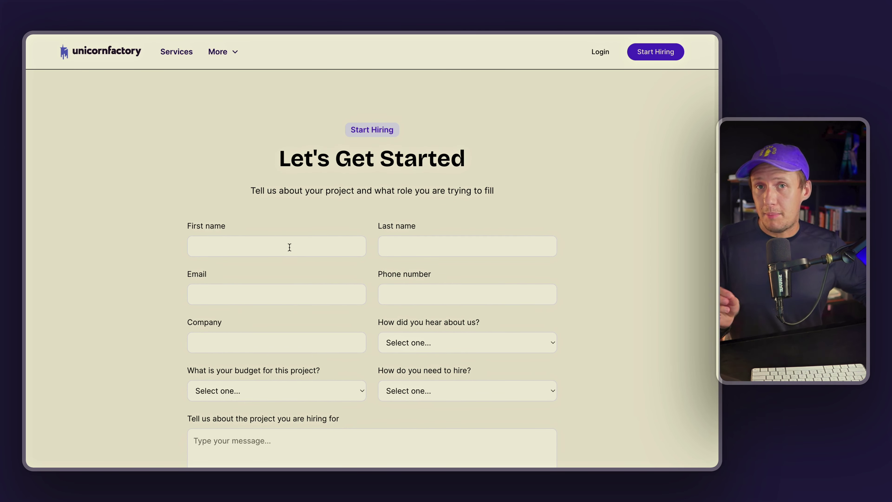
- Compare the fields of the live Start Hiring form with the columns of the Clients table in the UF Demo Airtable base
mouse_move(26, 199)
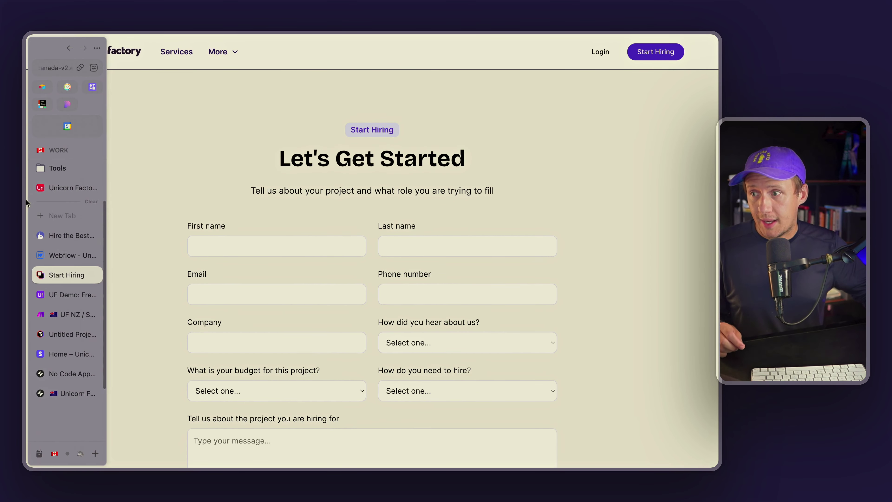
click(65, 291)
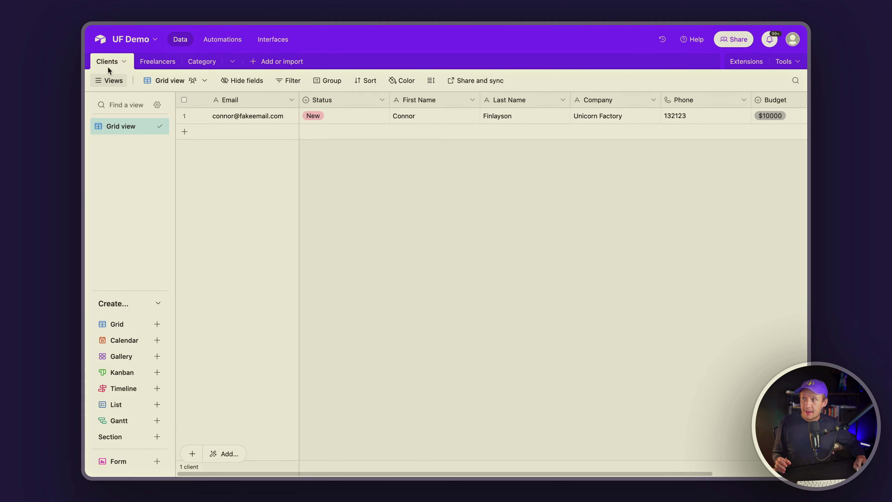
mouse_move(86, 151)
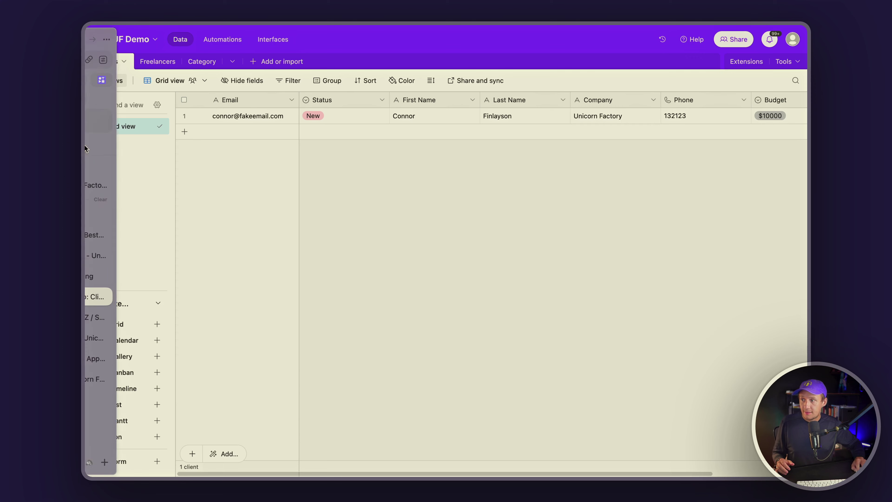
click(120, 277)
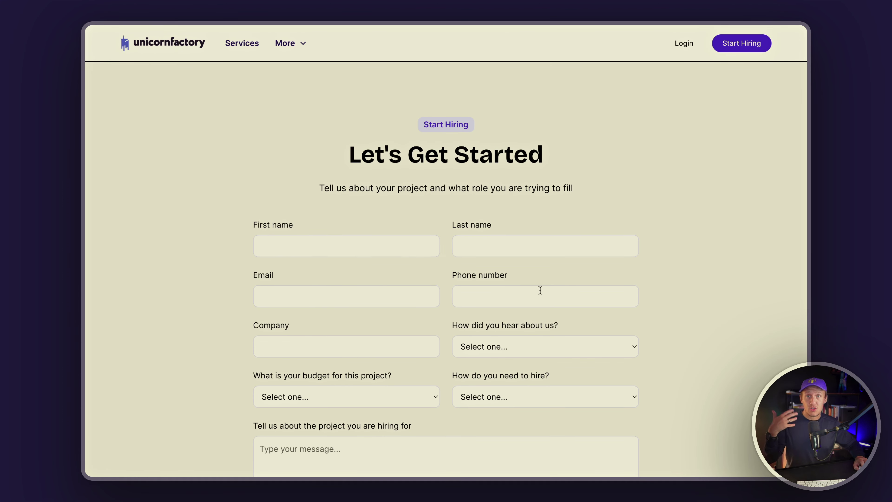
scroll(353, 229, down, 3)
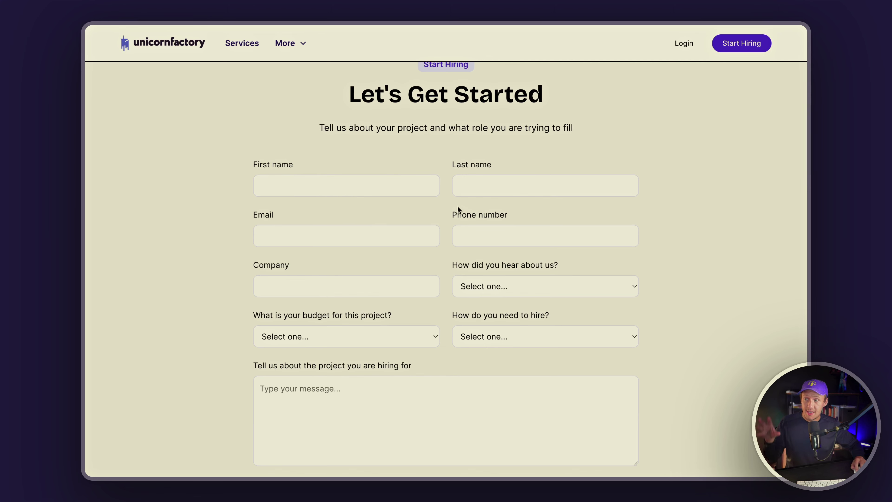
mouse_move(86, 132)
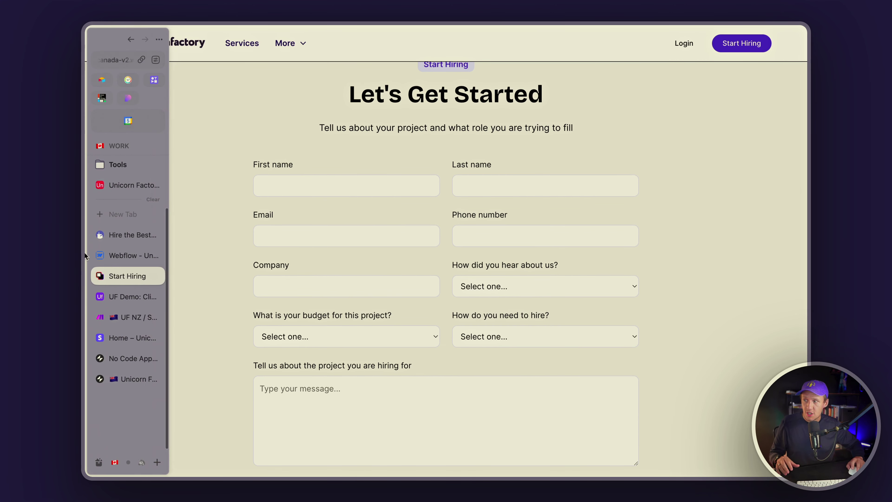
click(123, 299)
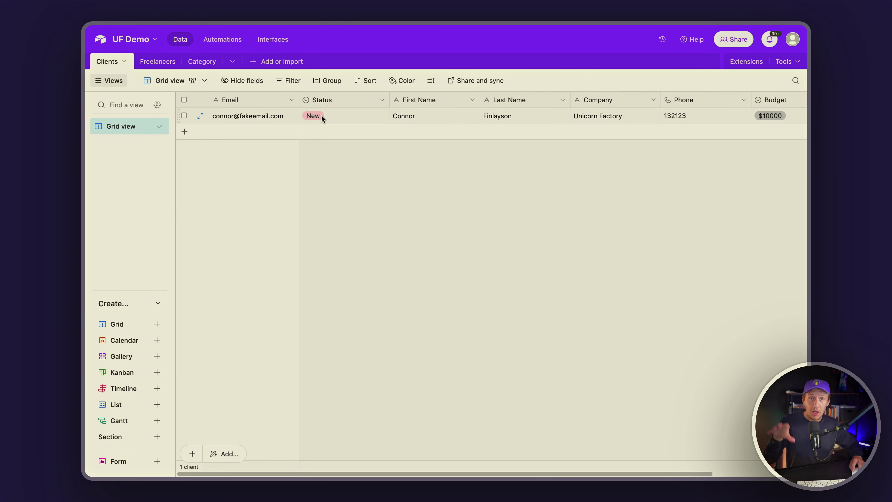
- Examine the Freelancers table alongside the Clients table in the base
click(160, 66)
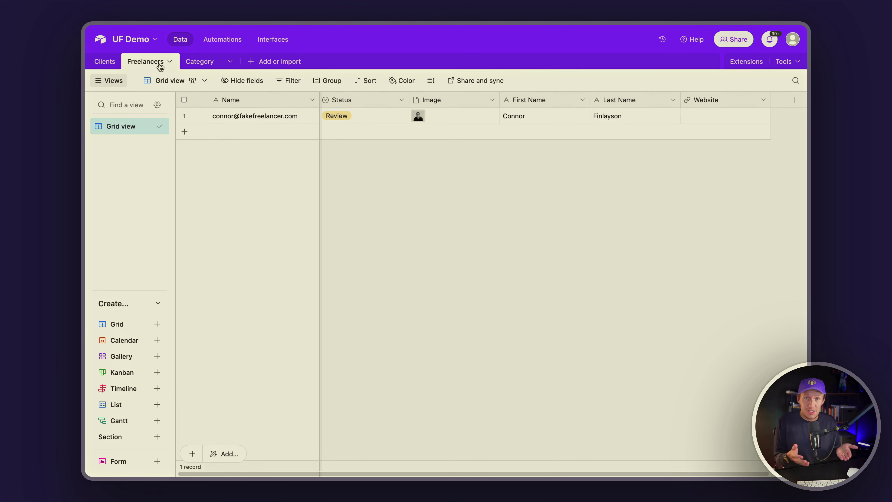
click(105, 61)
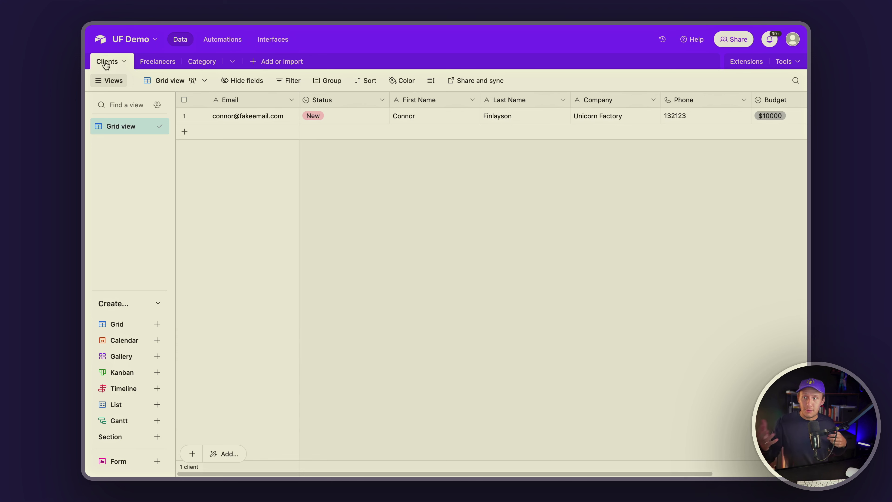
click(144, 62)
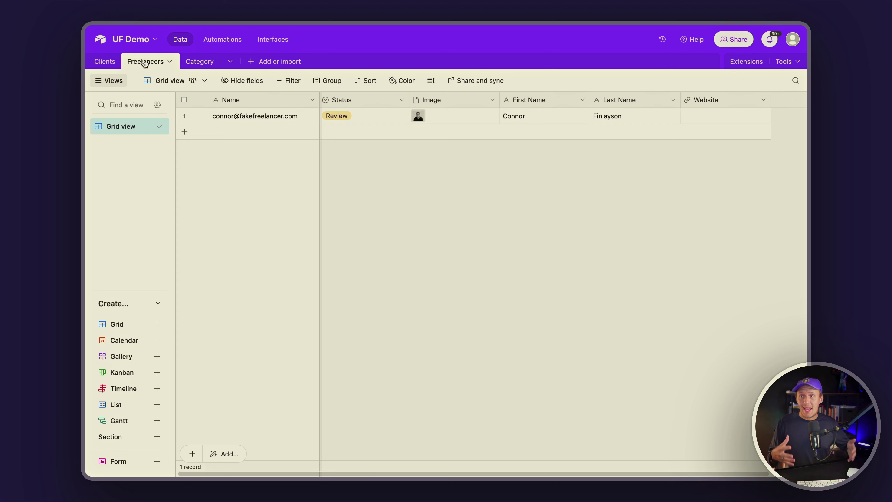
click(108, 62)
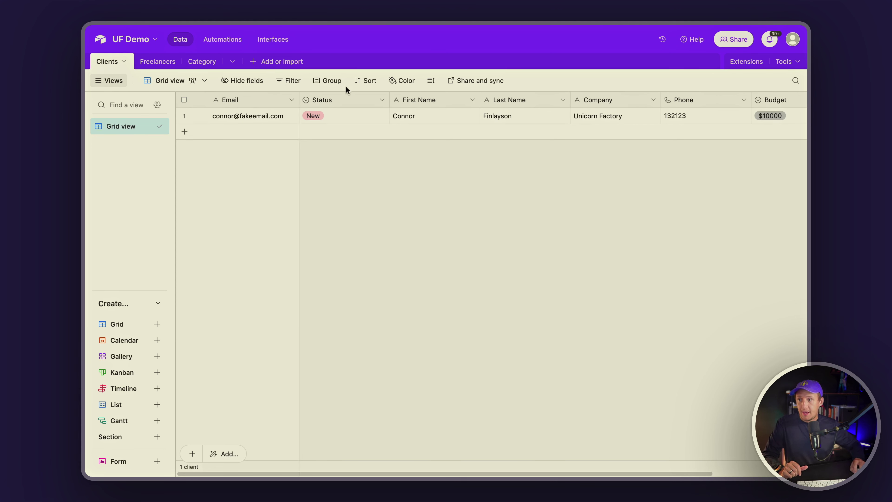
- Add a blank table to the UF Demo base from scratch, discarding the name entered for it
click(264, 63)
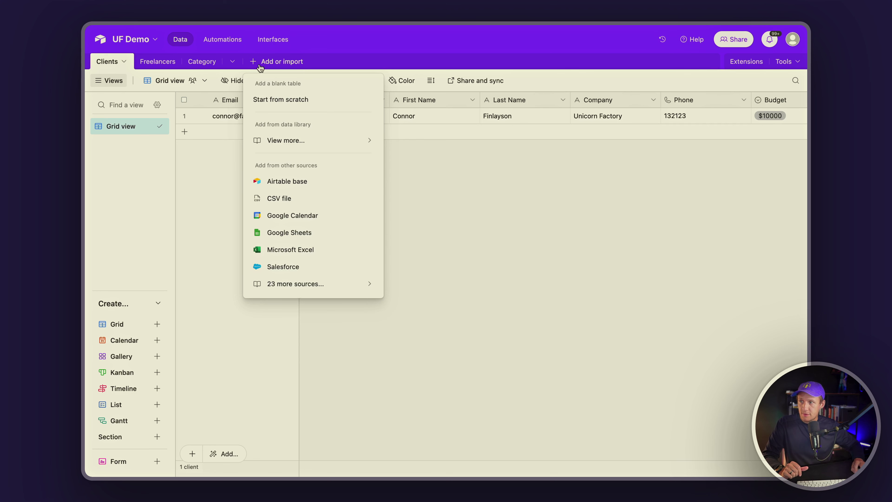
click(290, 100)
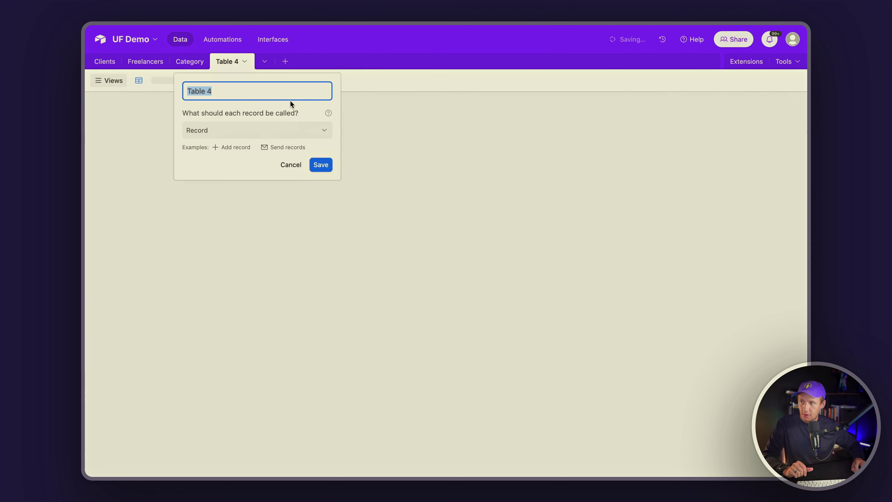
text(Client)
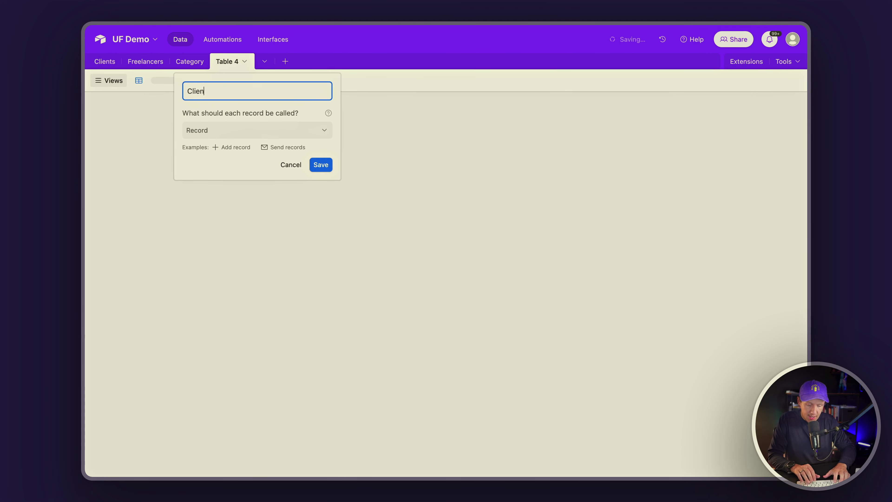
click(291, 165)
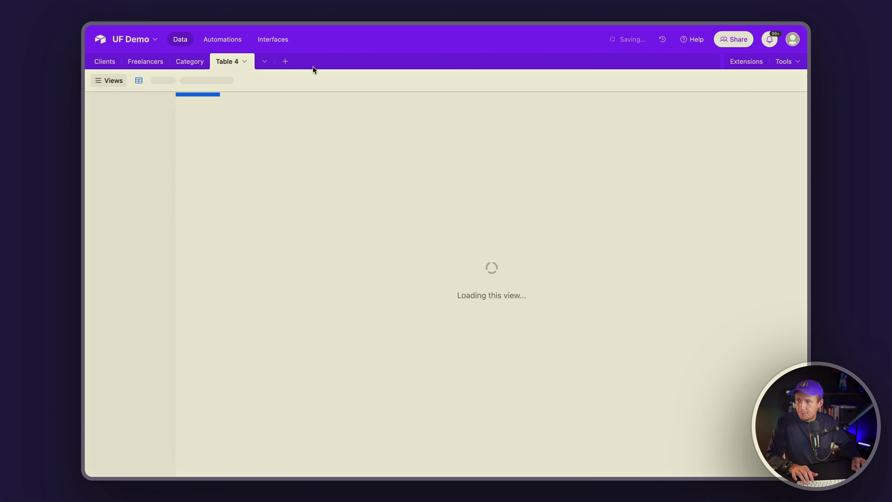
- Go back to the Clients table and refresh the page
click(105, 63)
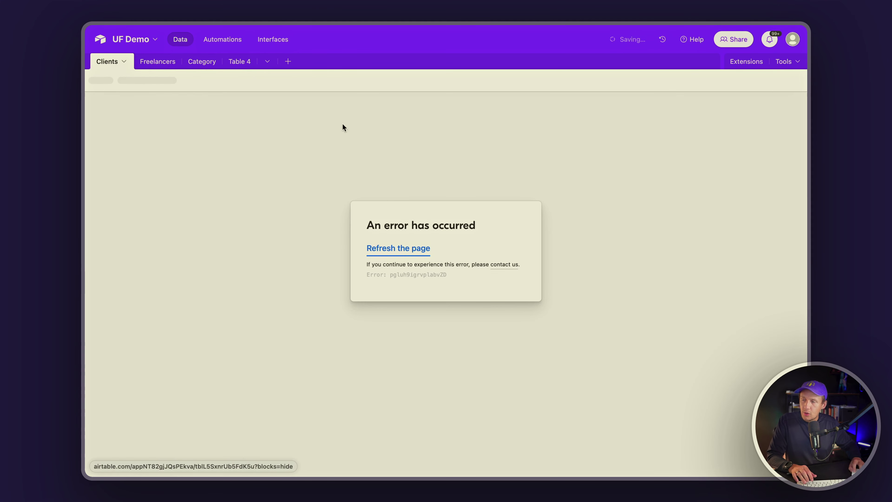
click(404, 252)
mouse_move(86, 135)
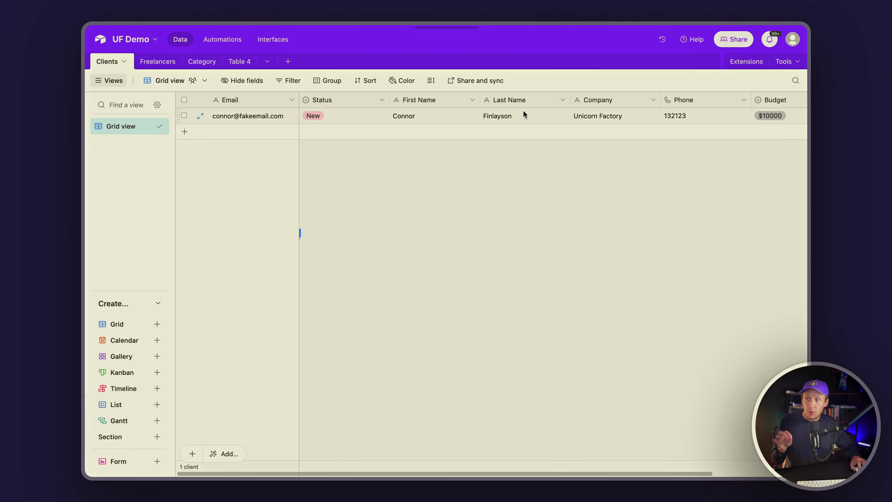
- Review the name, email, phone number and company fields of the live Start Hiring form
mouse_move(86, 210)
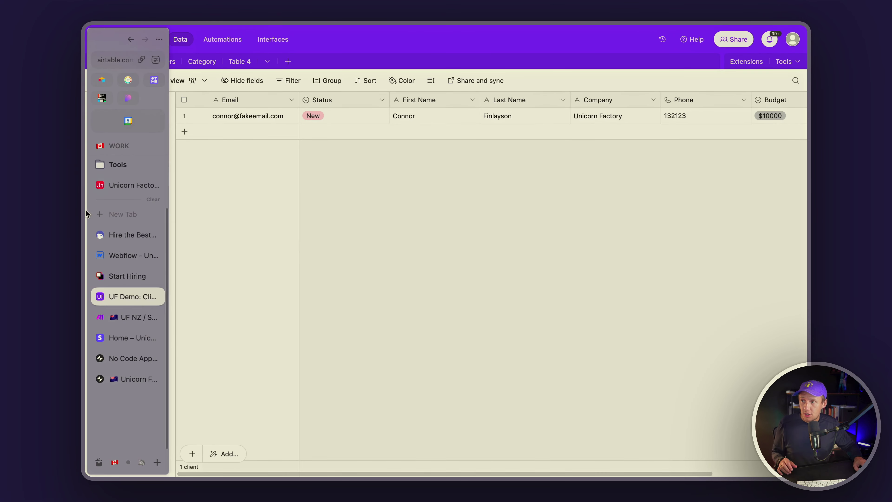
click(121, 277)
click(295, 176)
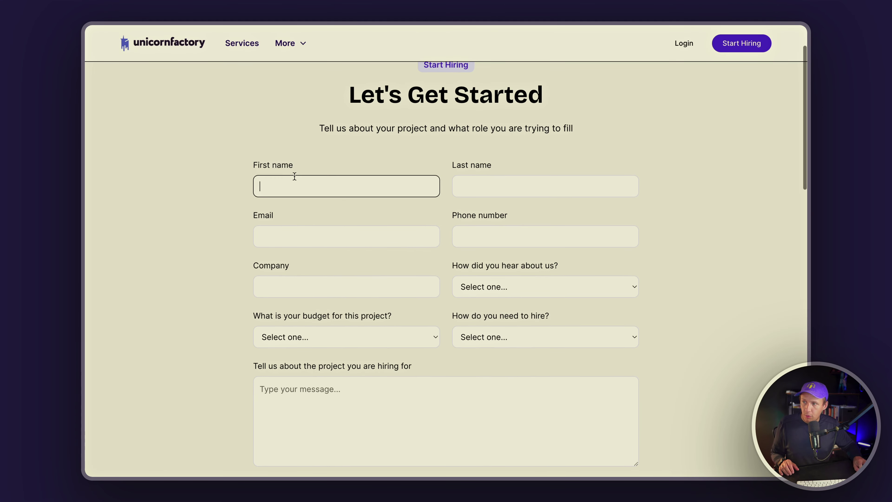
click(482, 186)
click(346, 240)
click(522, 240)
scroll(276, 289, down, 1)
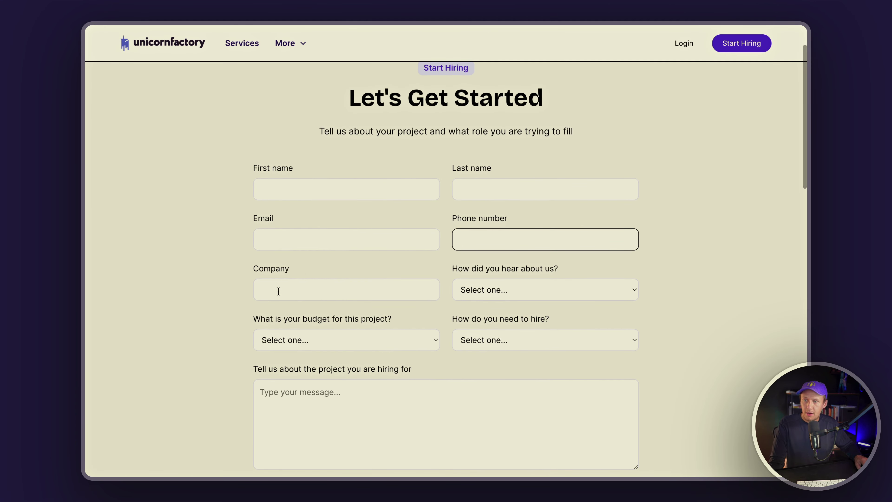
click(277, 290)
- Review the referral source, budget and hiring-need choices and the project description field on the Start Hiring form
click(535, 297)
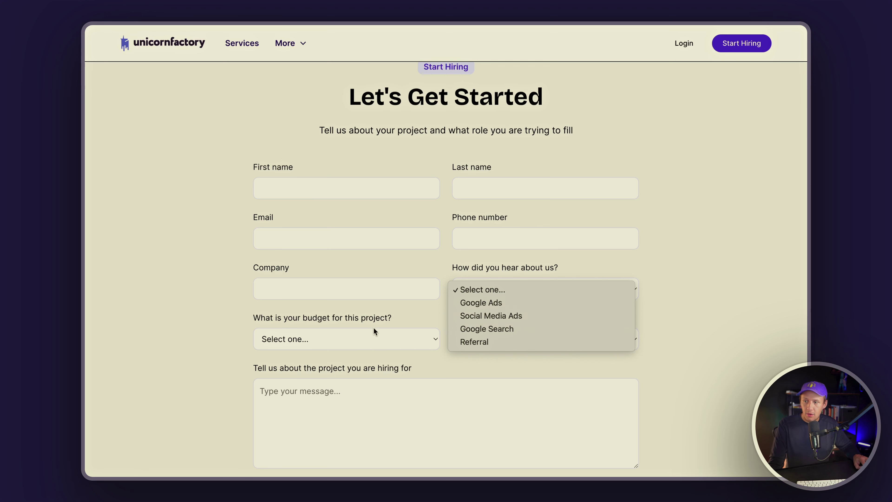
click(358, 335)
click(340, 345)
click(506, 343)
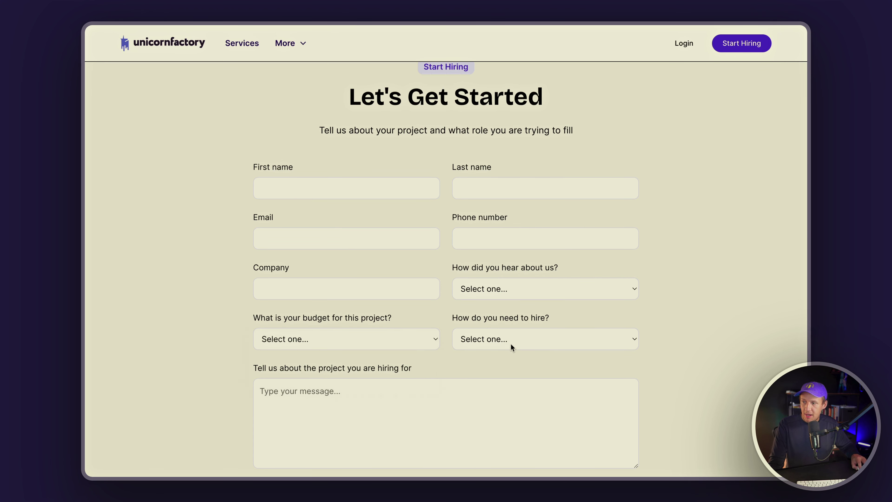
click(512, 341)
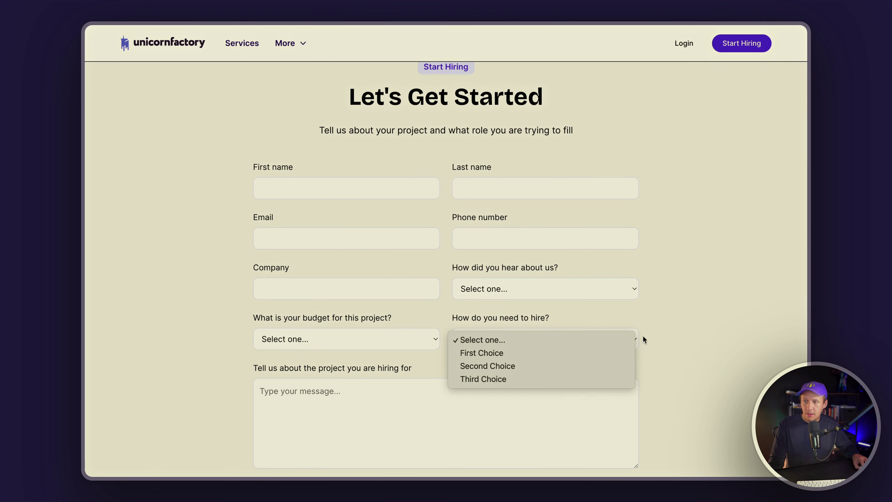
click(731, 334)
key(space)
click(544, 389)
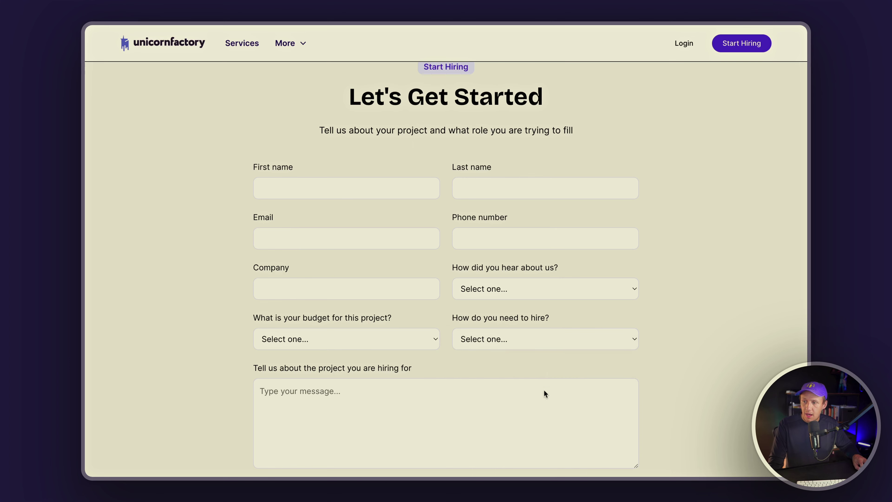
scroll(335, 304, down, 2)
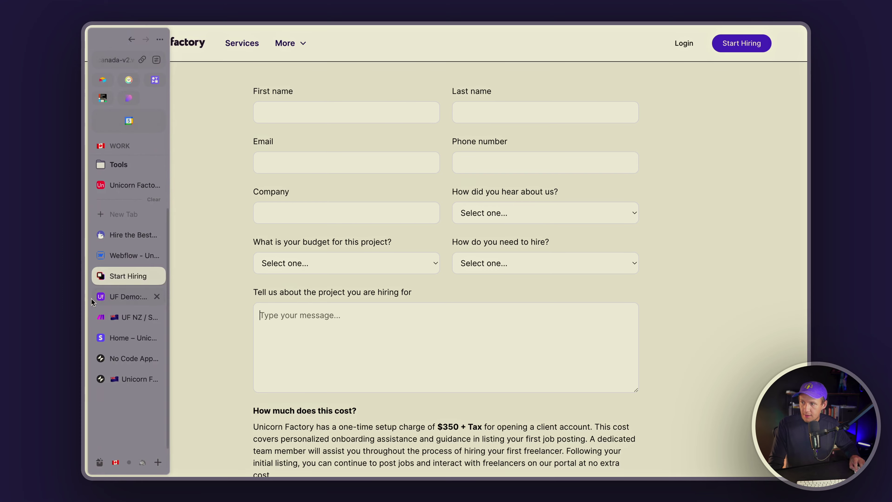
- Add a Long text field named Job Brief to the Clients table in the UF Demo Airtable base
click(91, 299)
scroll(677, 129, right, 3)
click(747, 101)
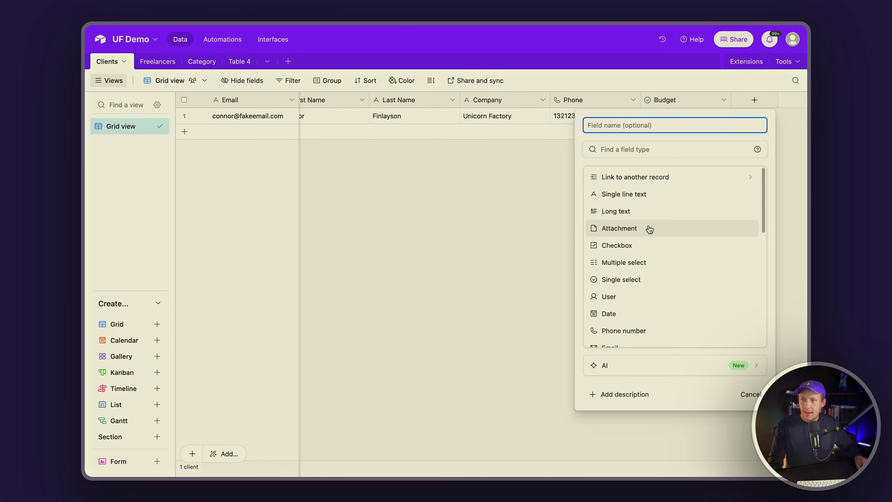
click(618, 211)
click(650, 149)
click(618, 211)
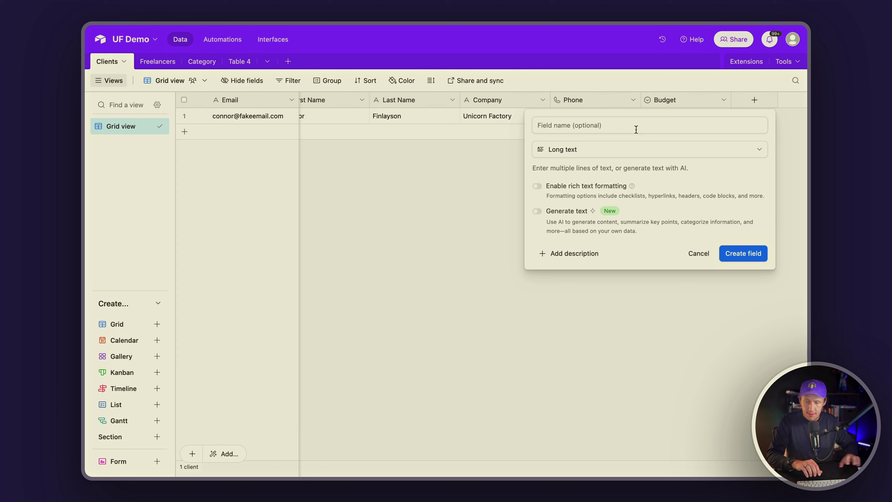
click(613, 125)
text(Job Brief)
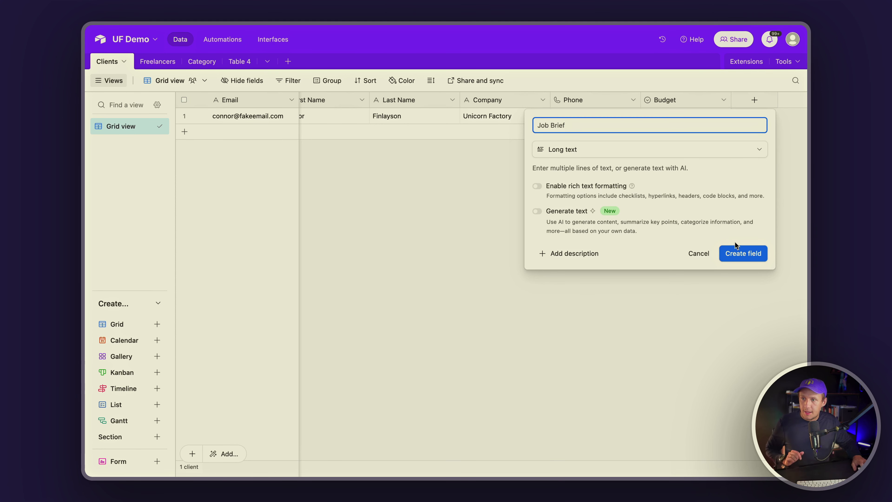
click(741, 254)
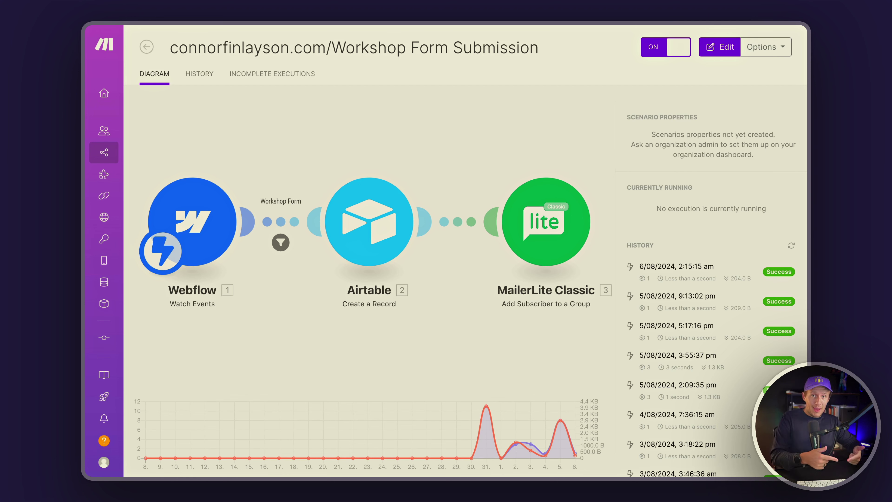
- Examine the Airtable module's field mapping in Make's Workshop Form Submission scenario, and return to the UF Demo Clients table
mouse_move(83, 209)
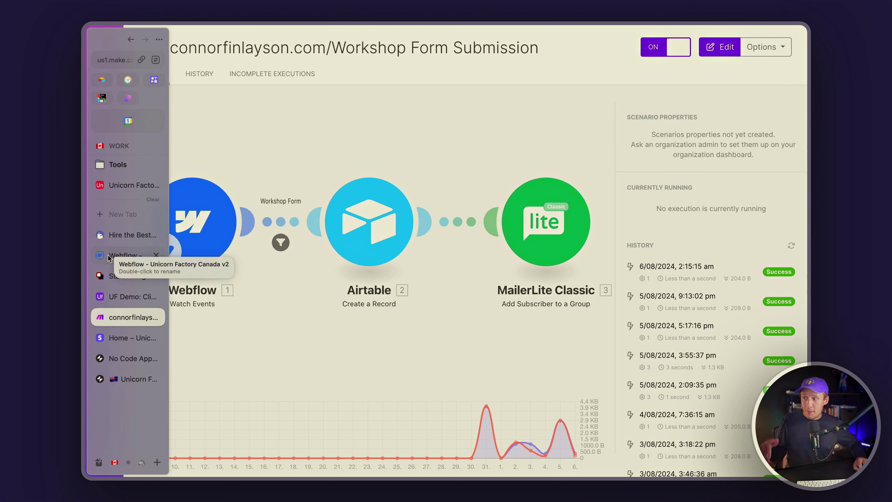
click(113, 299)
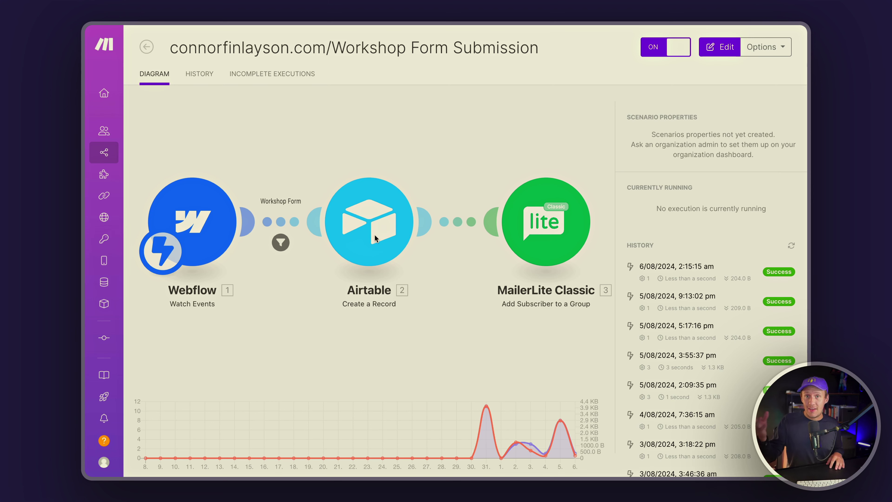
click(272, 343)
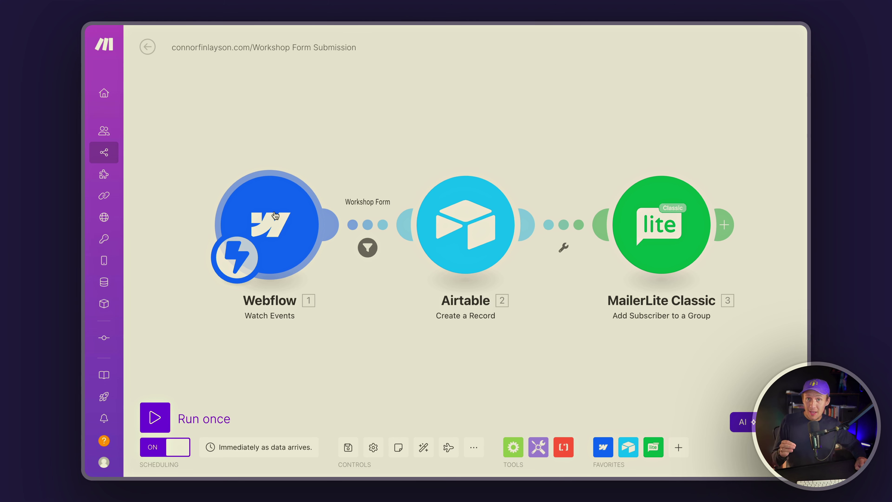
click(473, 234)
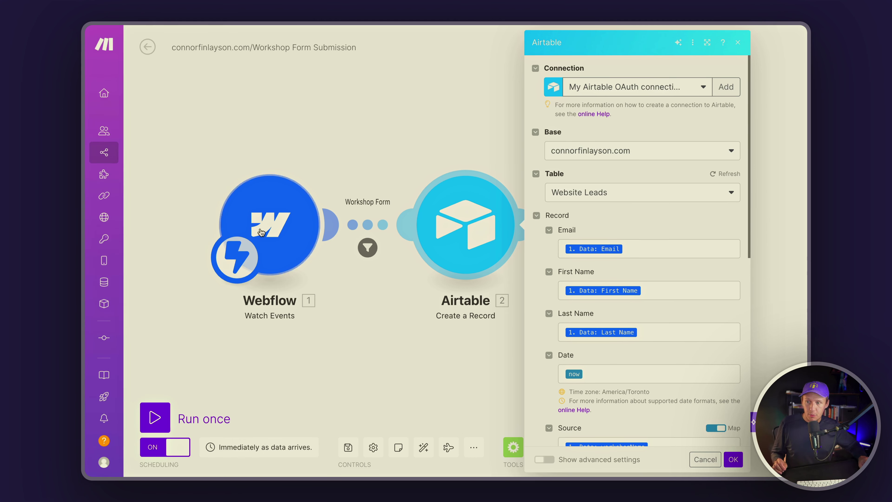
scroll(601, 247, down, 2)
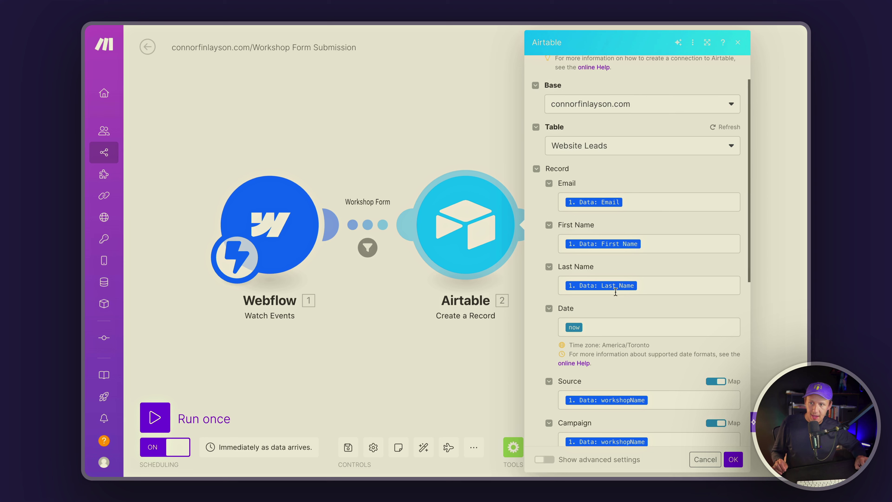
click(441, 366)
mouse_move(85, 215)
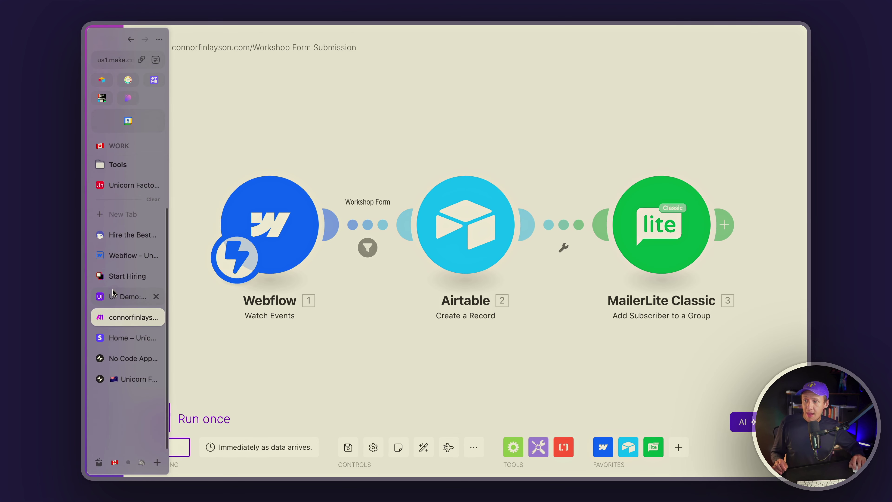
click(126, 296)
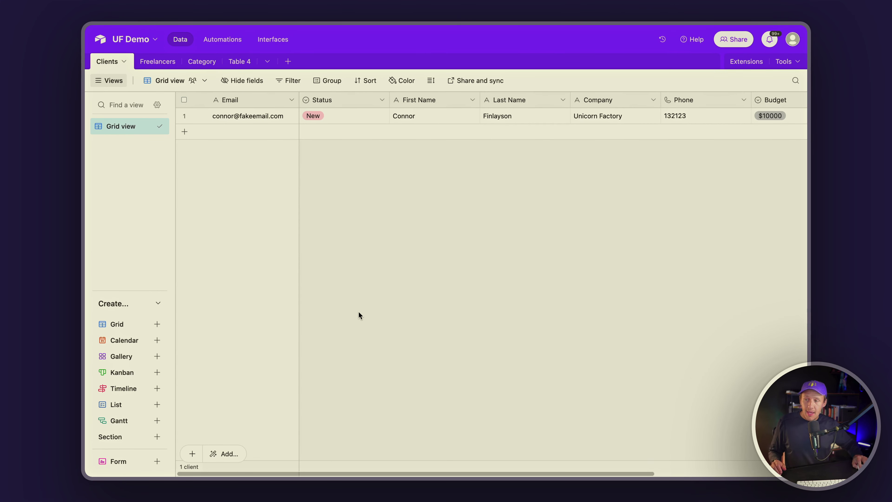
- Examine the MailerLite Classic module's group and field mapping in the Make scenario, and go back to the UF Demo base
mouse_move(84, 207)
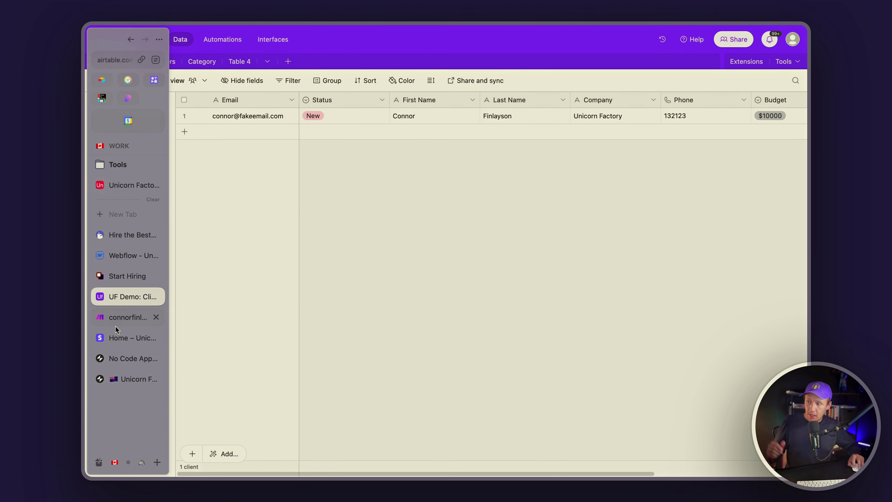
click(116, 319)
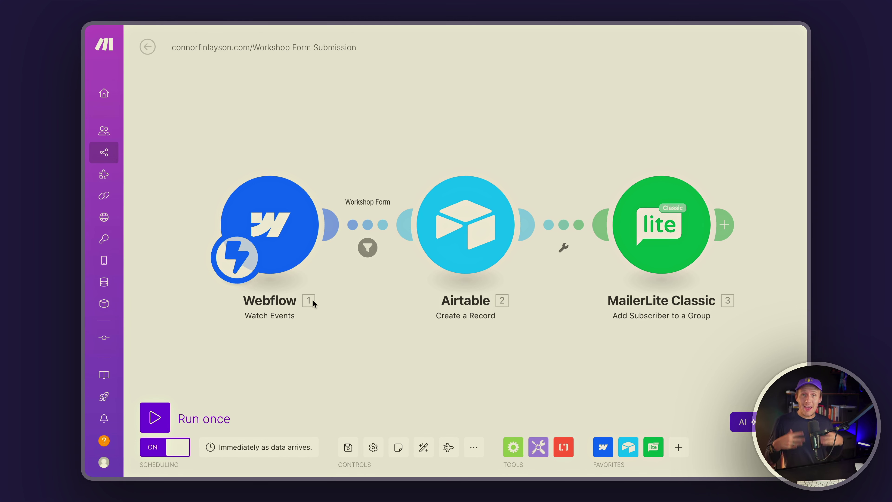
click(663, 244)
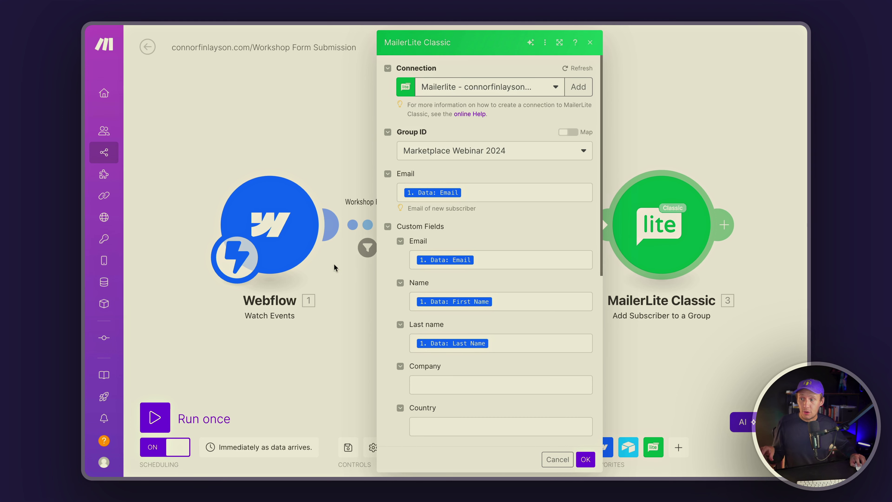
click(284, 100)
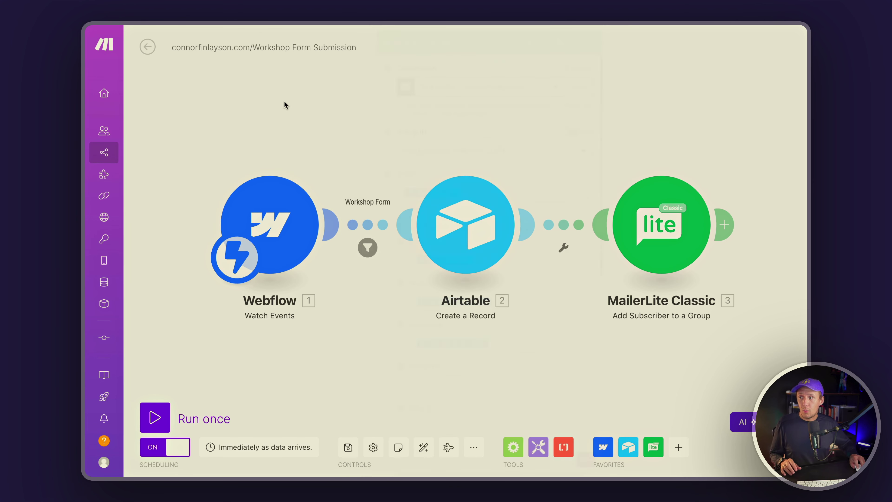
mouse_move(84, 129)
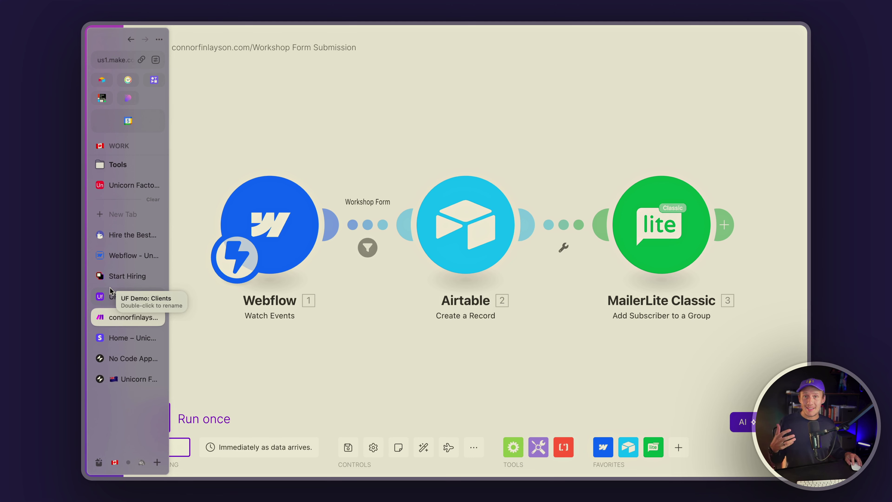
click(114, 296)
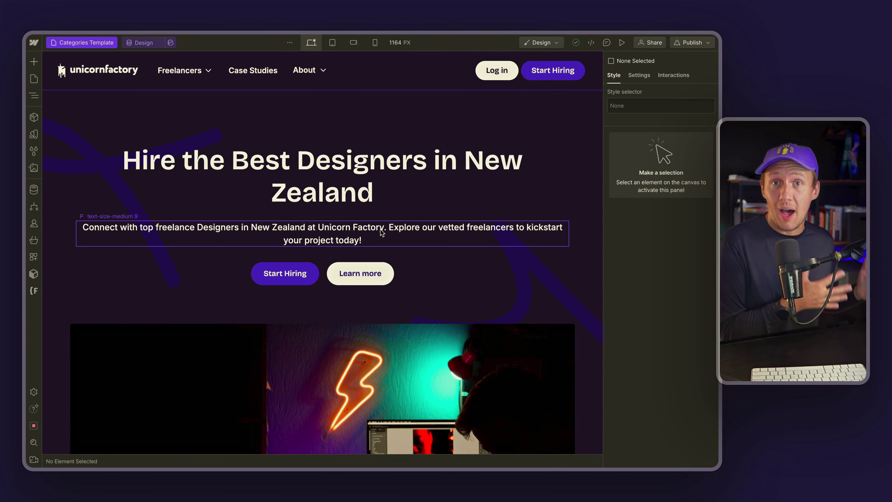
- Inspect the main heading and hero section of the Categories Template page for Design in the Webflow Designer
click(294, 176)
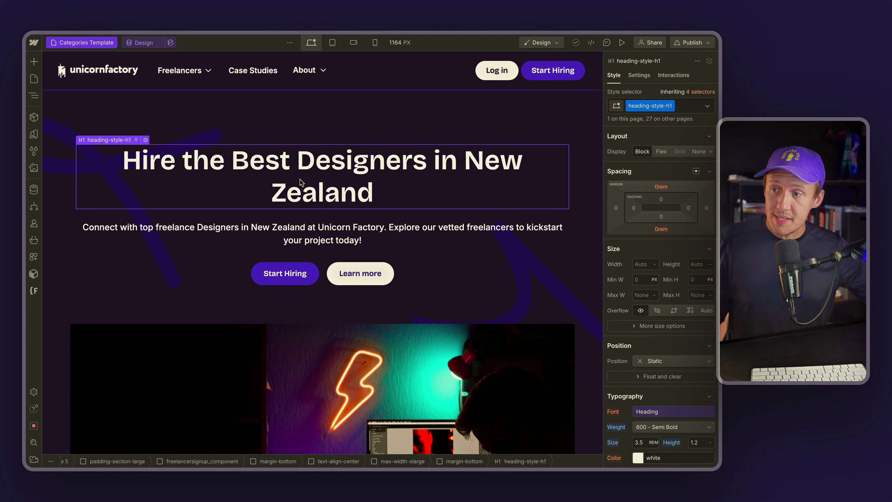
scroll(311, 195, down, 2)
scroll(311, 196, down, 4)
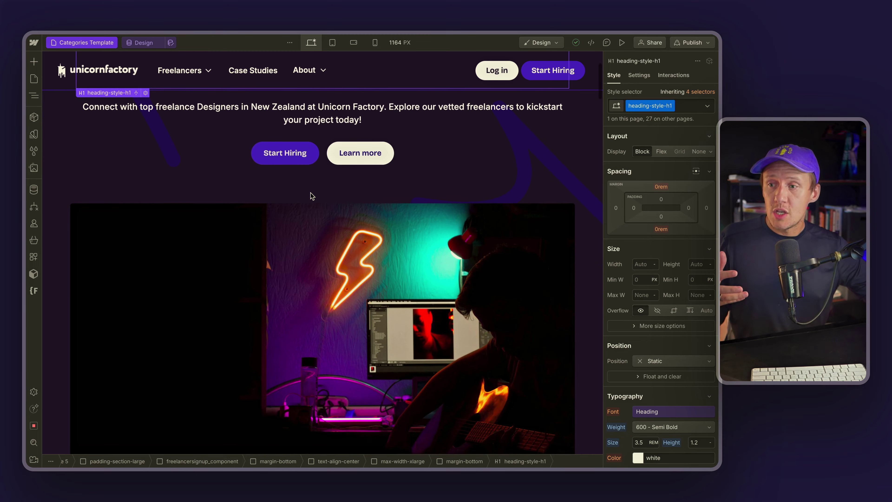
scroll(311, 196, up, 2)
scroll(312, 196, down, 10)
scroll(312, 195, down, 2)
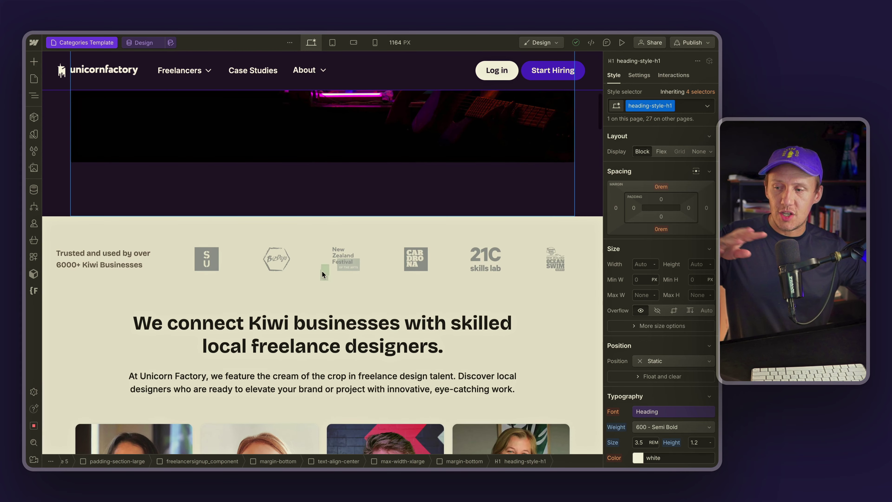
- Inspect the "We connect Kiwi businesses" heading and the featured freelancers grid on the Categories Template page
click(313, 325)
scroll(314, 328, down, 2)
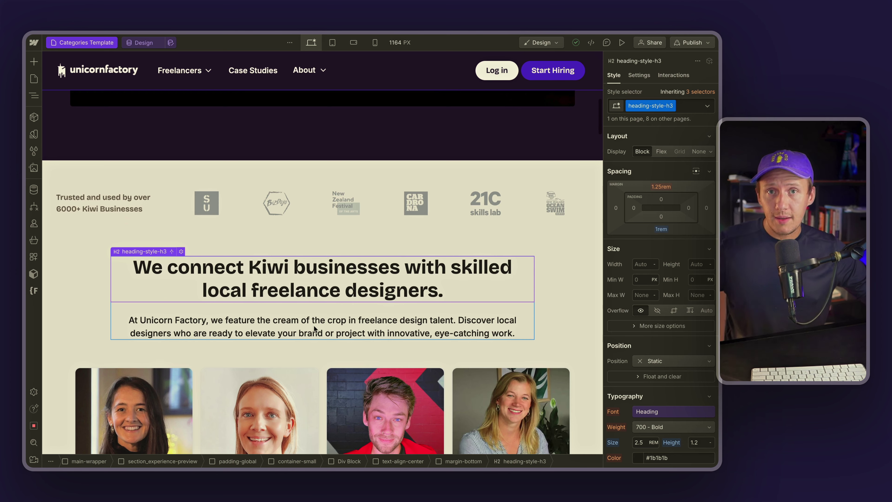
scroll(313, 325, down, 3)
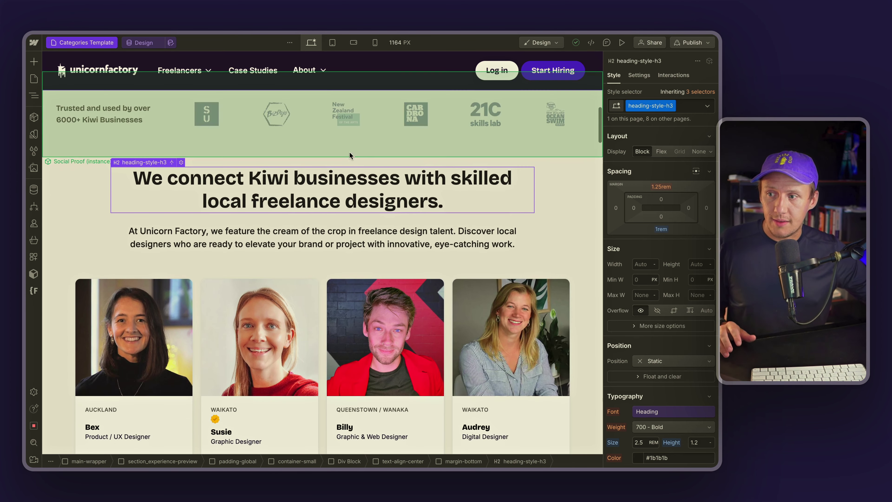
scroll(348, 198, down, 6)
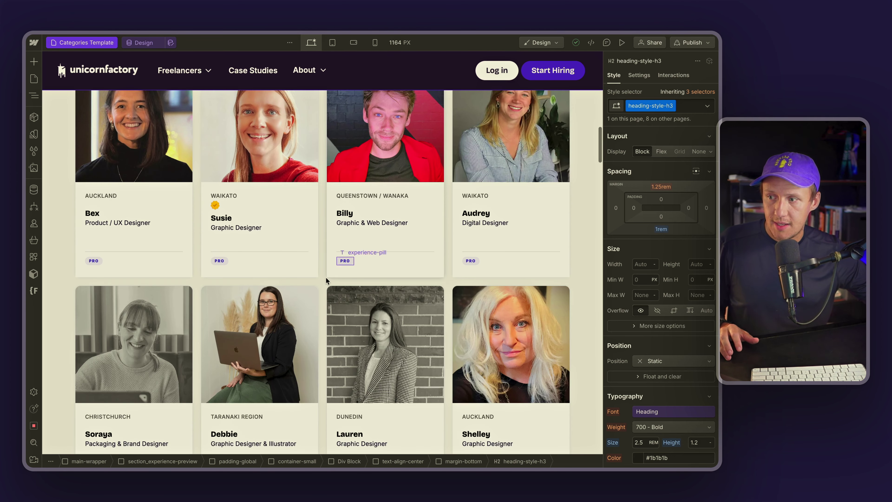
click(325, 278)
scroll(326, 277, down, 5)
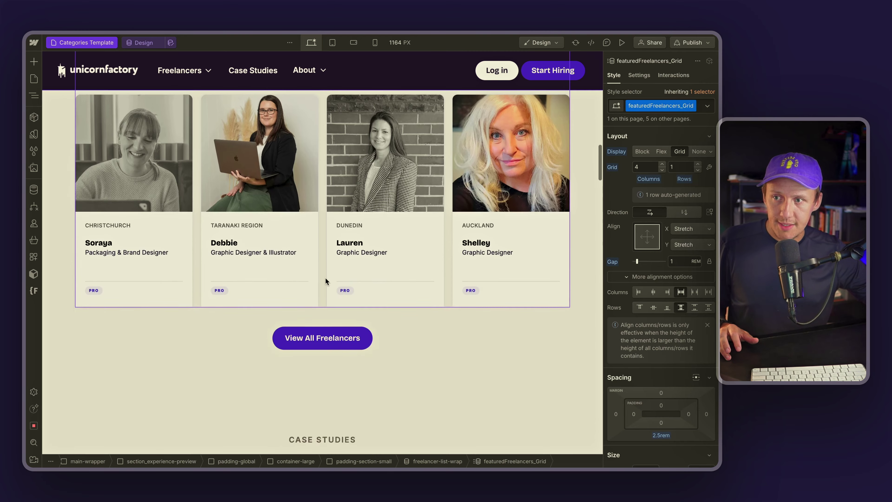
- Review the case studies, How It Works and design subcategory sections further down the template page
scroll(326, 277, down, 10)
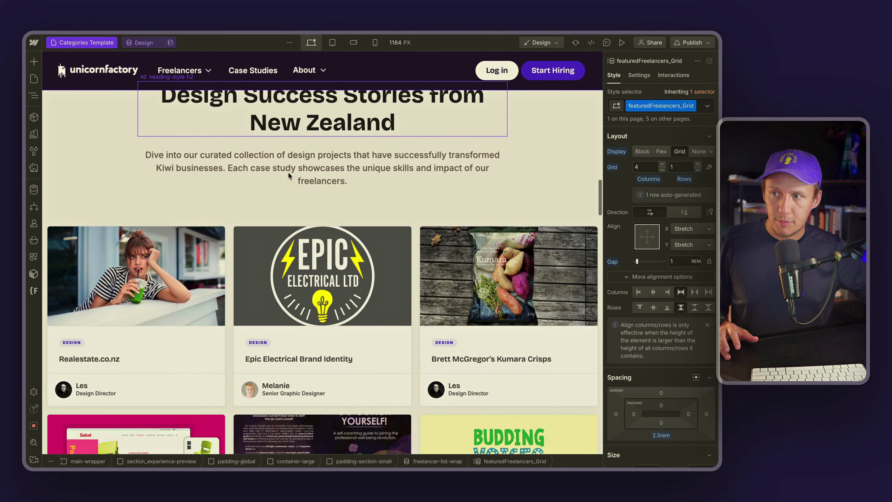
scroll(288, 175, down, 13)
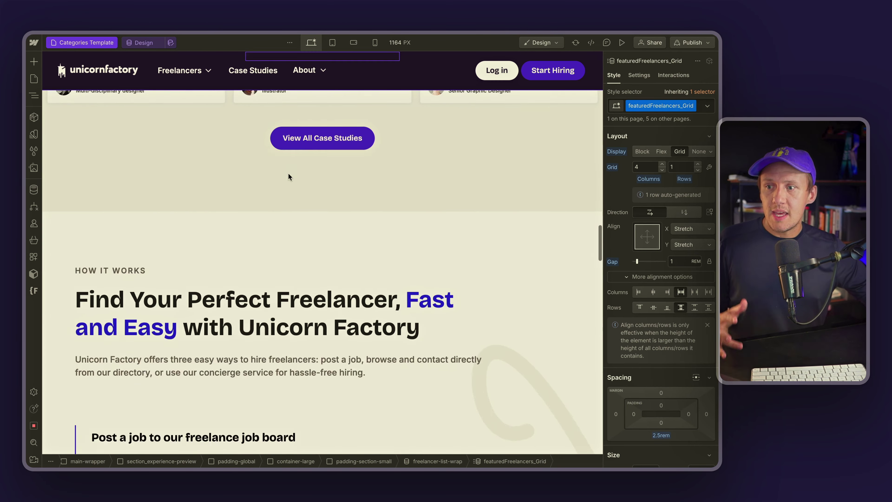
scroll(288, 174, down, 20)
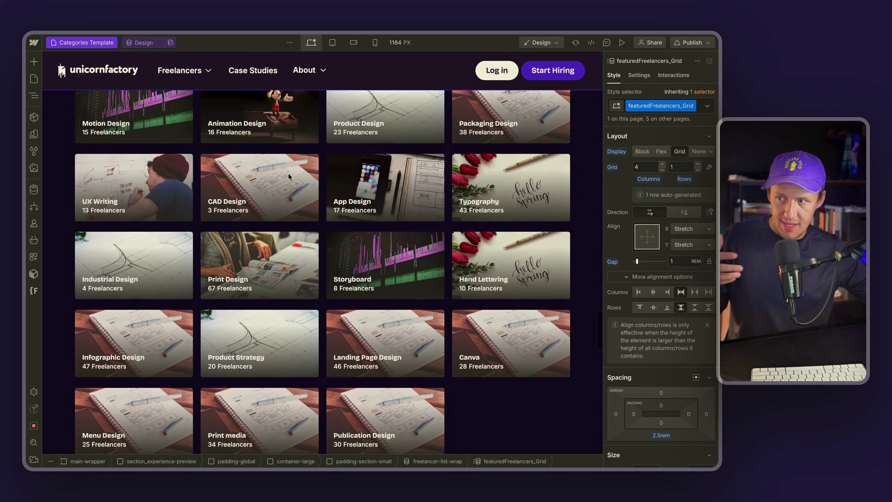
- Review the design FAQ section at the end of the Categories Template page, and return to the hero section
scroll(289, 176, down, 15)
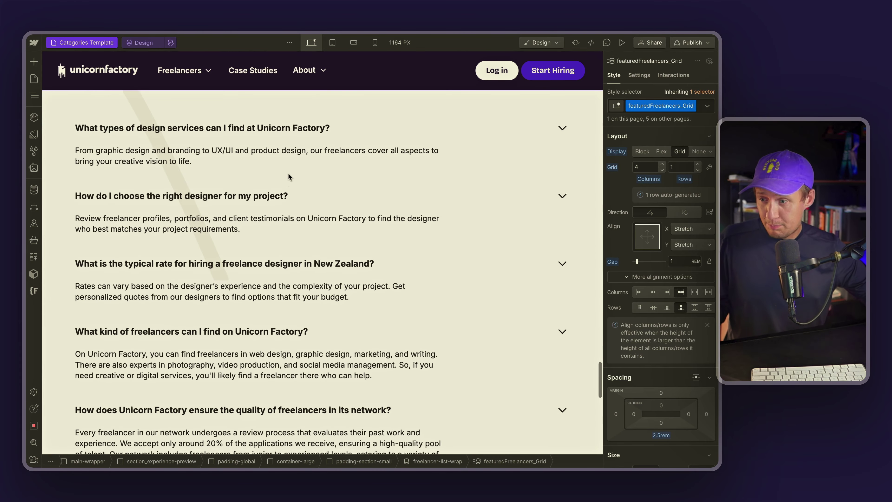
scroll(289, 175, down, 1)
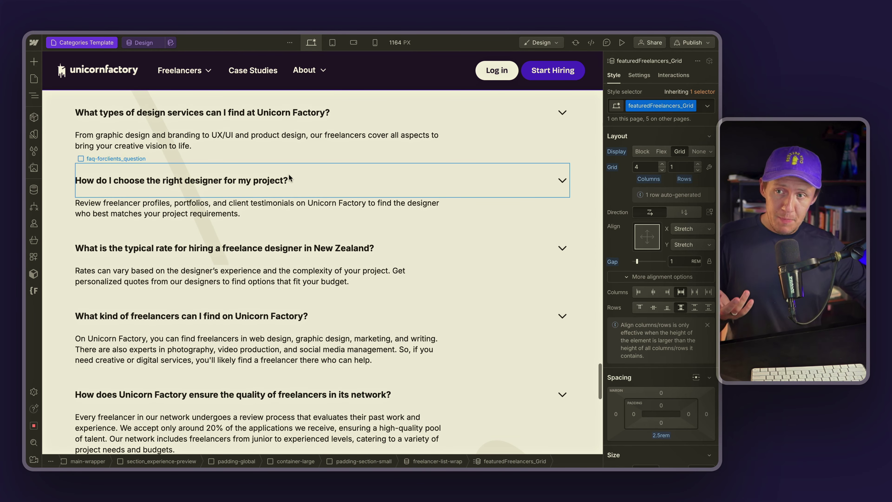
scroll(289, 174, up, 15)
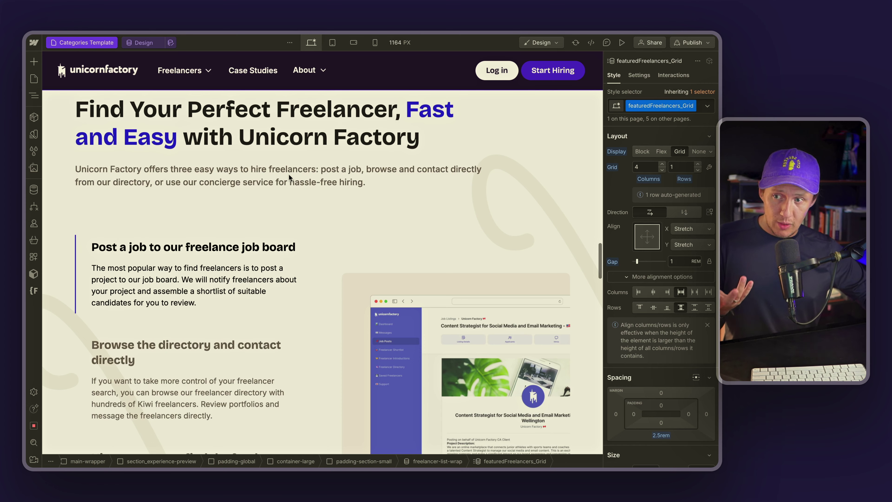
scroll(289, 173, up, 15)
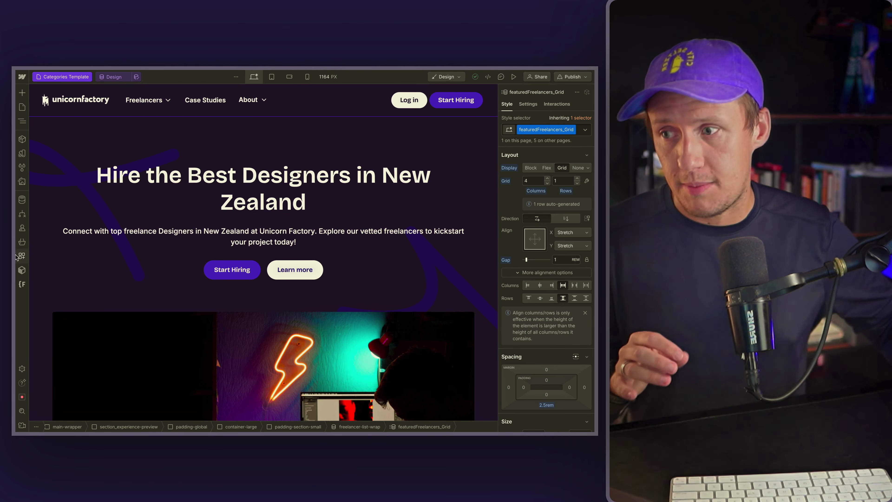
- Examine the Design, Marketing and Web Development items in the Categories CMS collection, and return to the template page
click(21, 201)
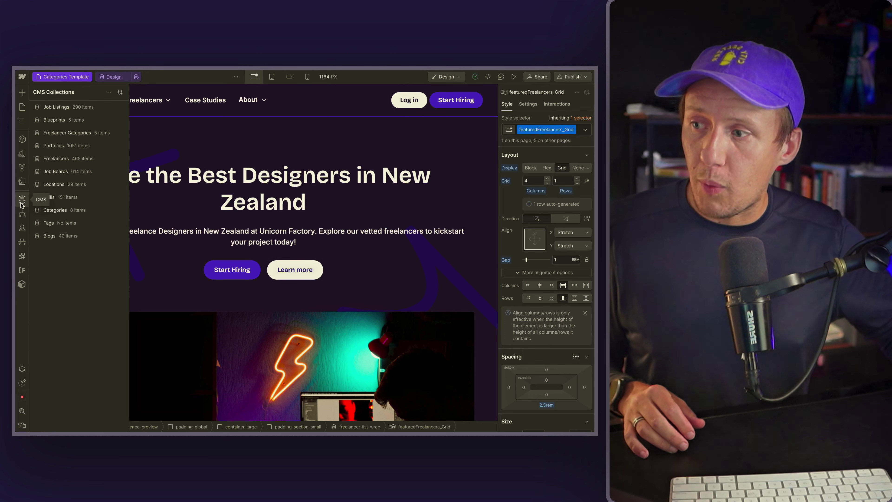
click(81, 218)
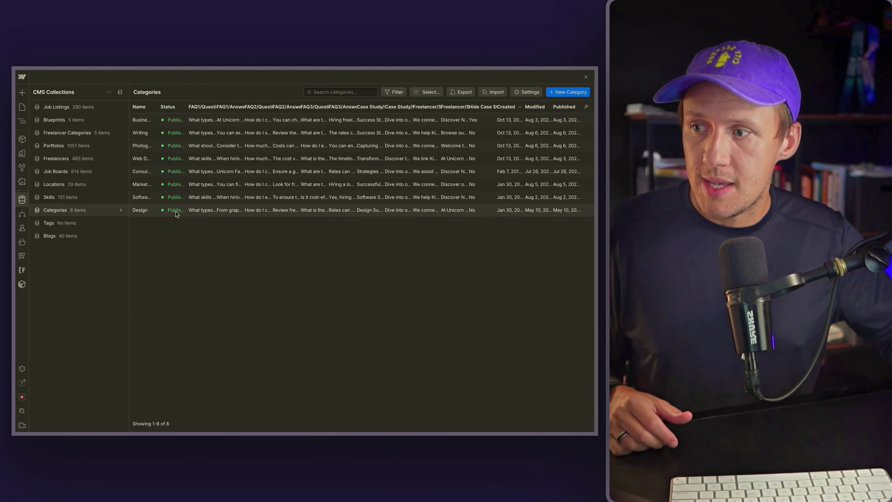
click(175, 213)
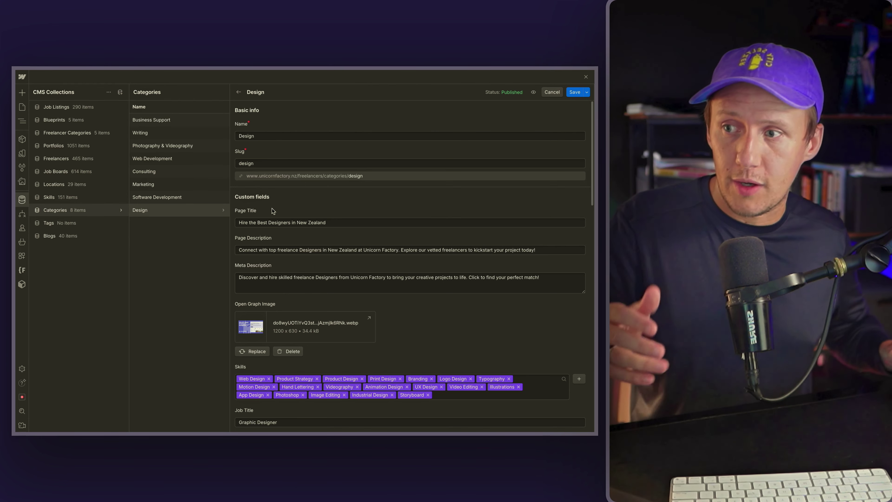
click(173, 186)
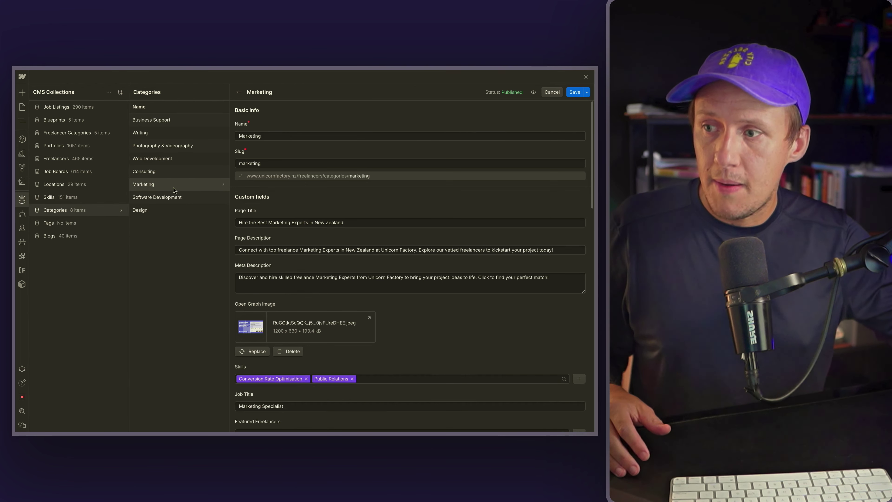
click(171, 160)
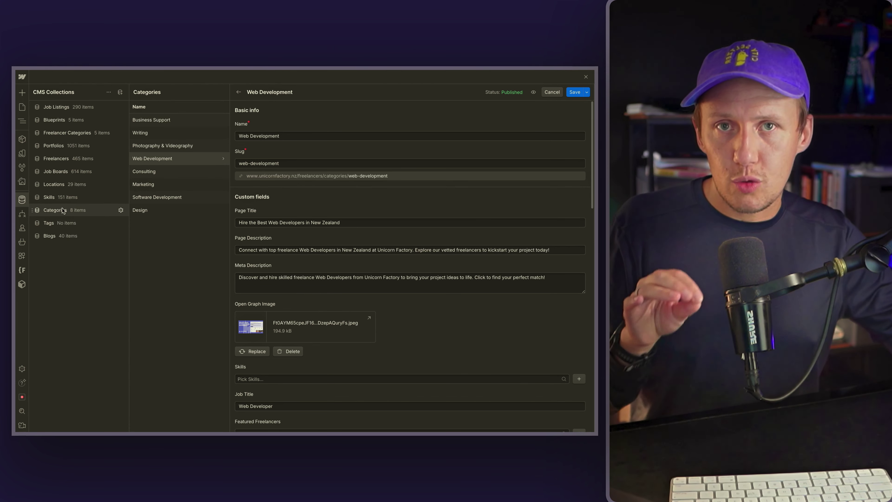
click(21, 199)
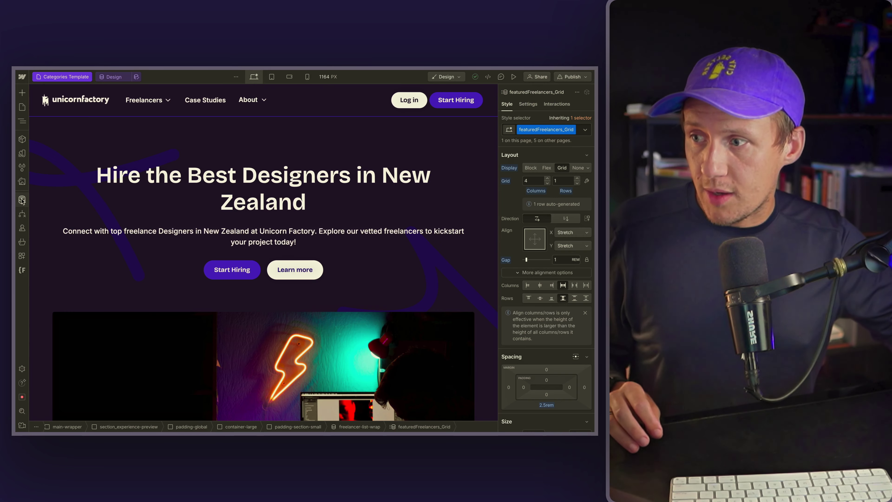
- Switch the Categories Template page's previewed item from Design to Marketing
click(196, 211)
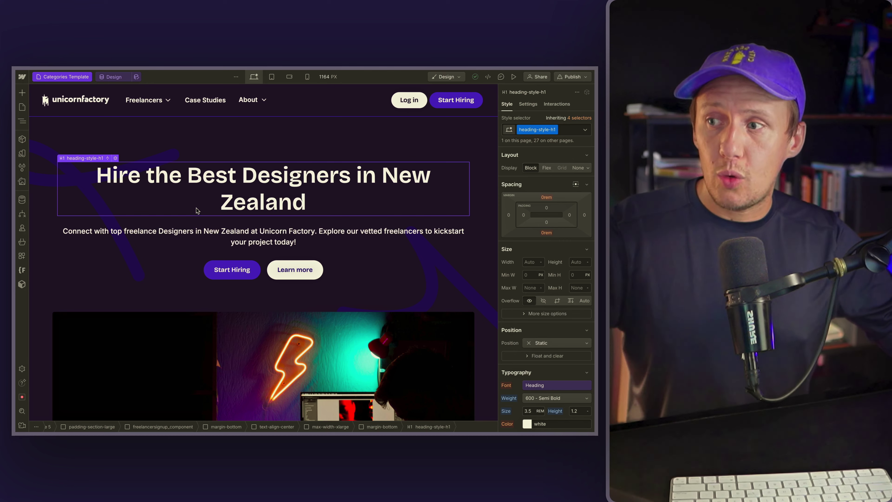
click(116, 78)
text(ma)
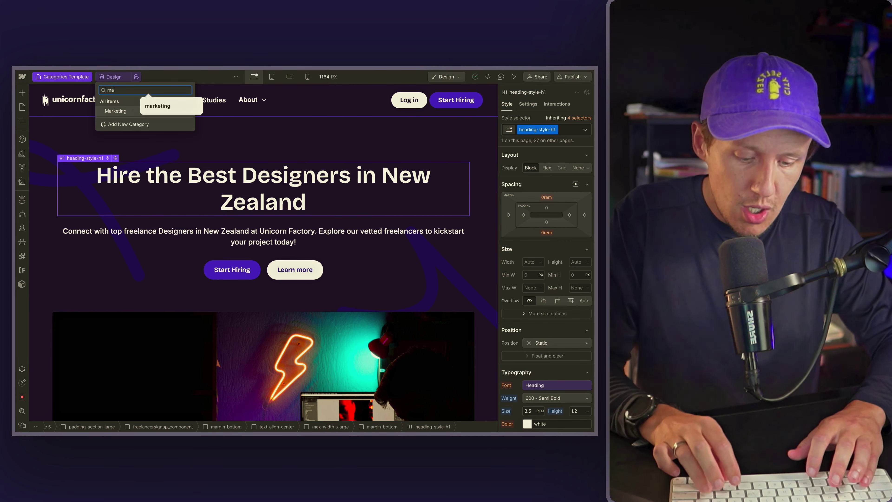
text(rketing)
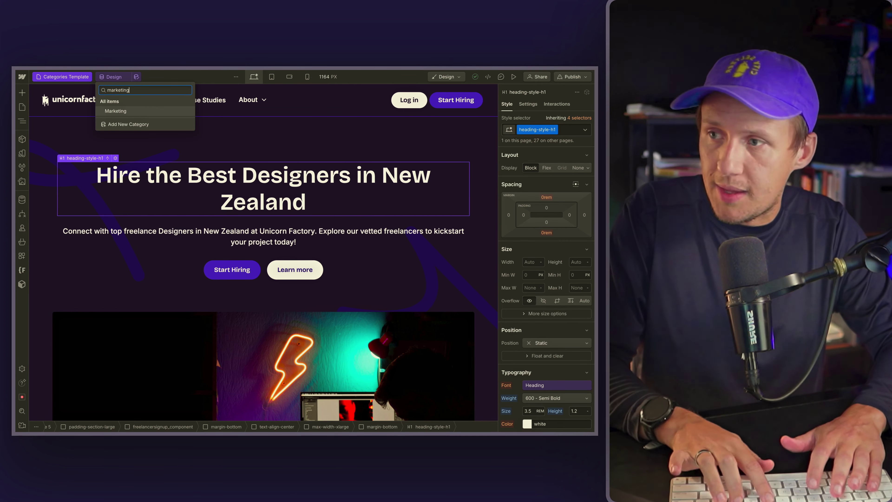
click(116, 112)
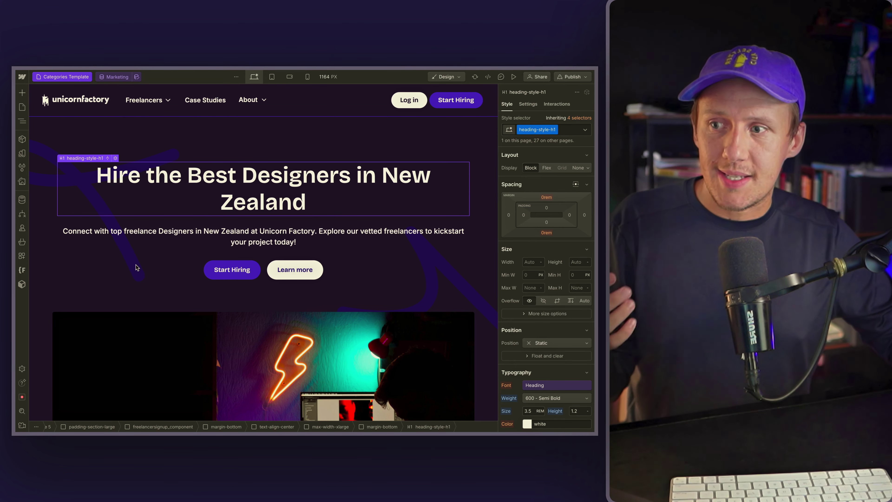
- Inspect the hero section, header image and "We connect Kiwi businesses" heading on the Marketing version of the template page
click(186, 270)
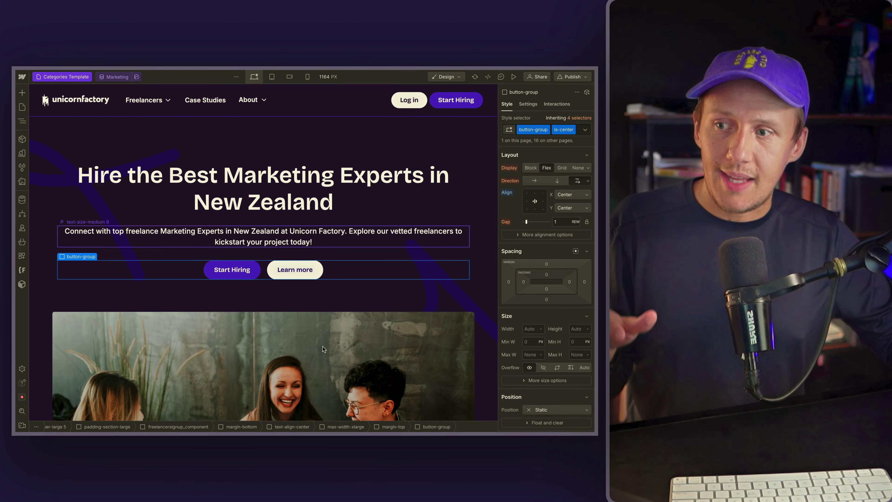
scroll(322, 348, down, 1)
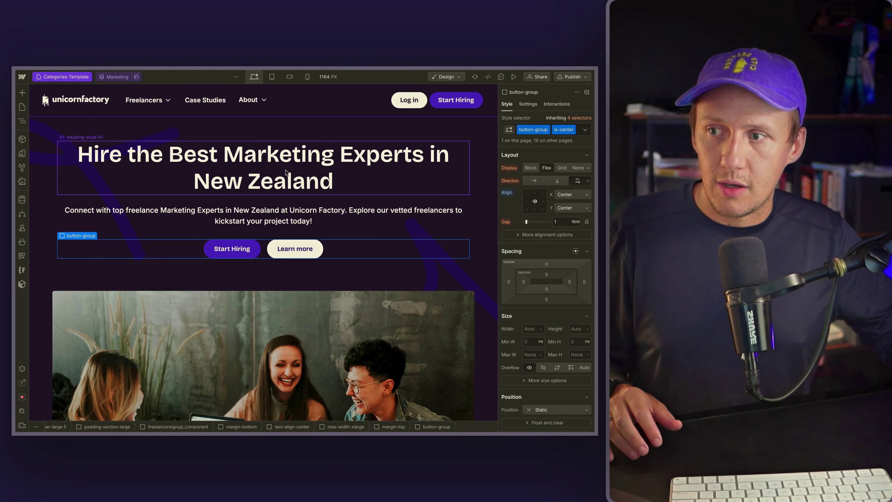
click(280, 378)
scroll(279, 378, down, 5)
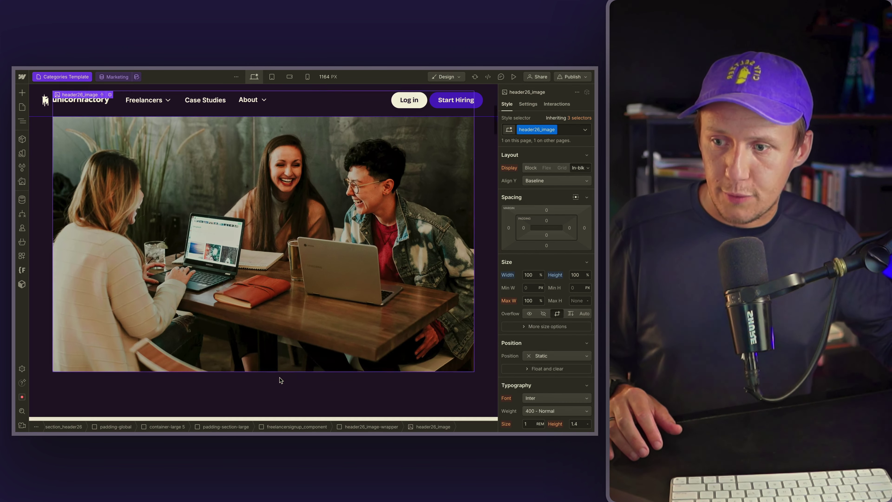
scroll(280, 377, down, 5)
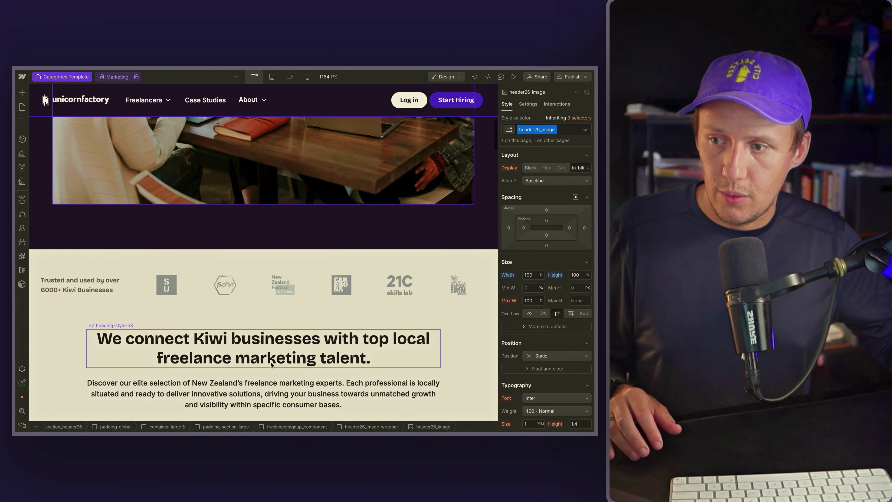
click(271, 362)
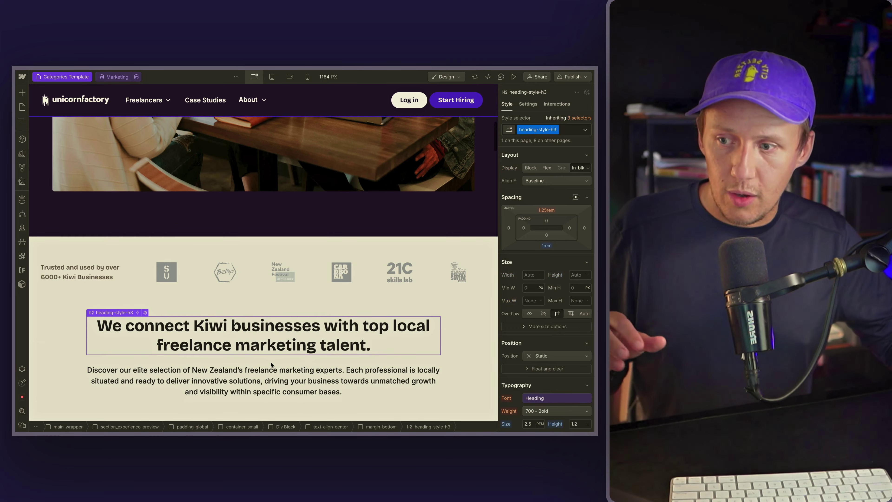
scroll(270, 362, down, 4)
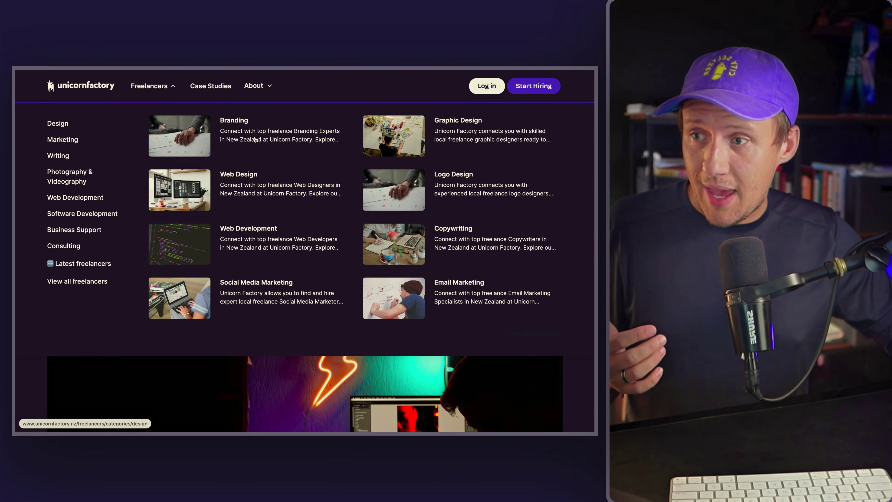
- Open the Branding skill page on the live Unicorn Factory site and browse its freelancer cards
click(244, 138)
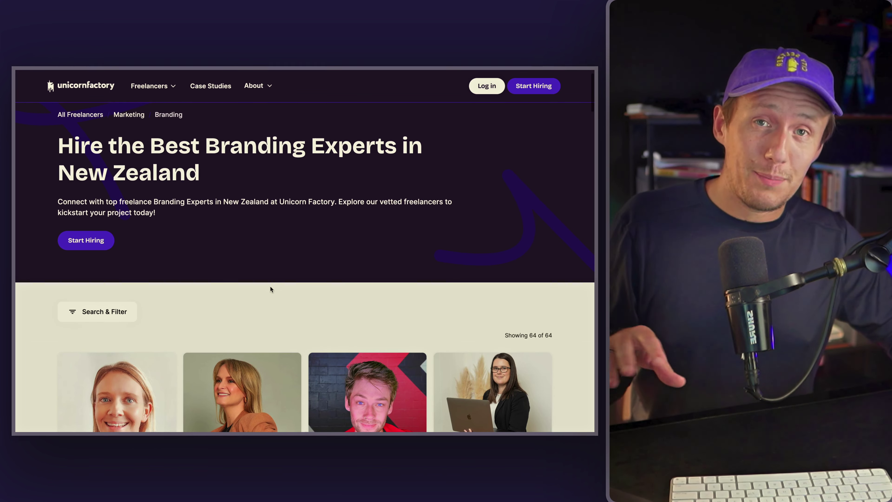
scroll(271, 290, down, 5)
scroll(271, 290, down, 1)
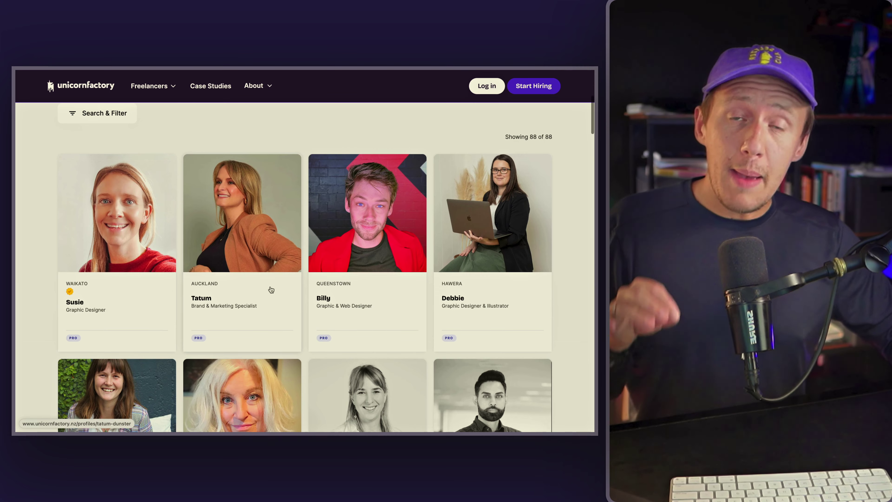
scroll(271, 289, down, 3)
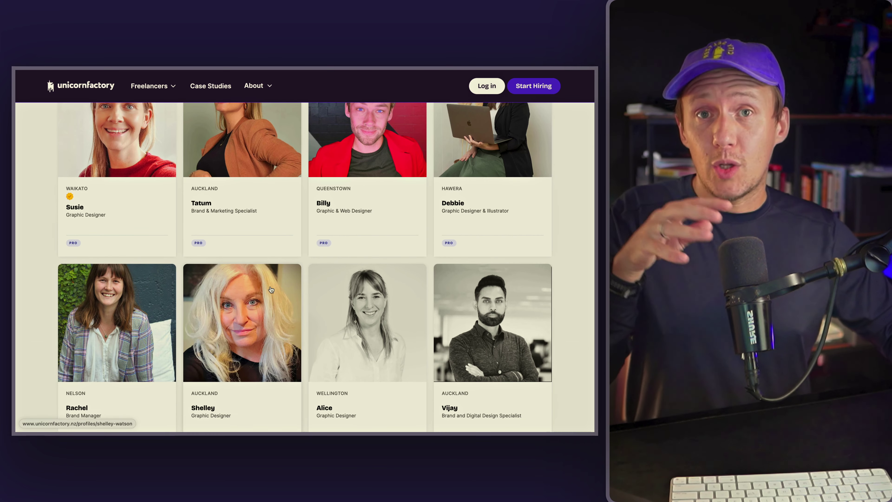
scroll(271, 290, down, 9)
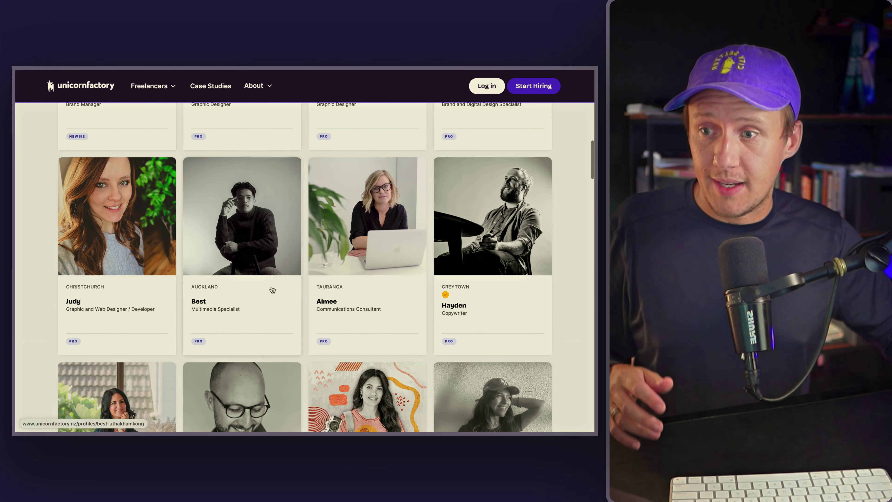
- Open the Greytown copywriter's profile and review its details, case studies and services, returning to the start of the page
click(496, 289)
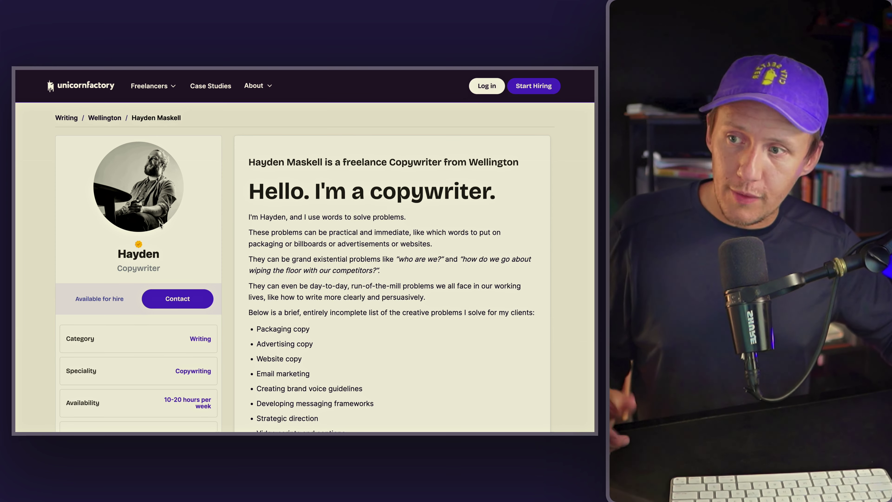
scroll(385, 170, down, 2)
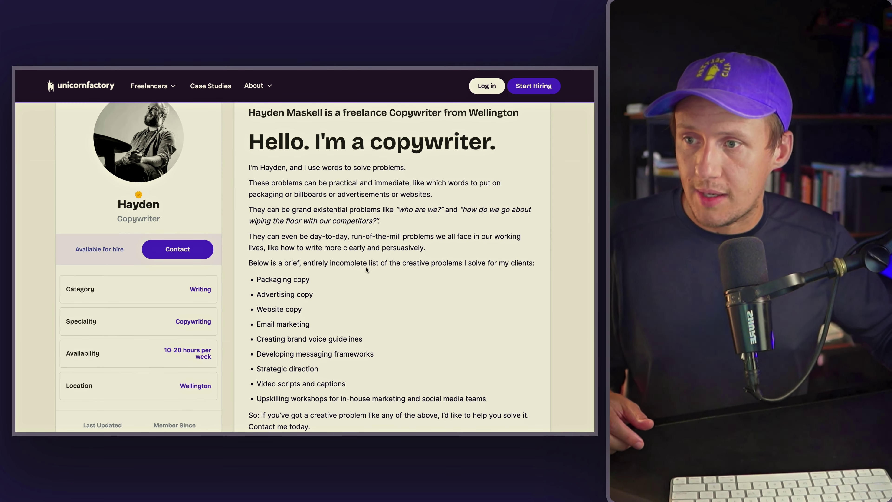
scroll(186, 268, down, 1)
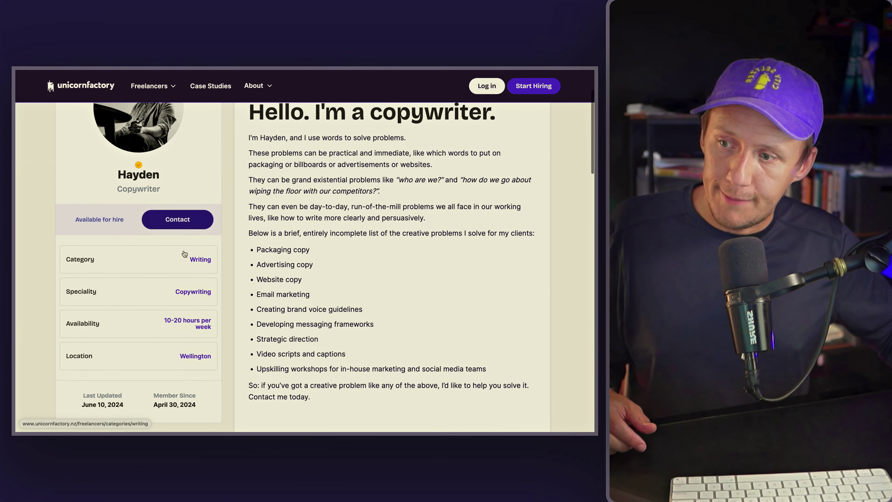
scroll(362, 320, down, 6)
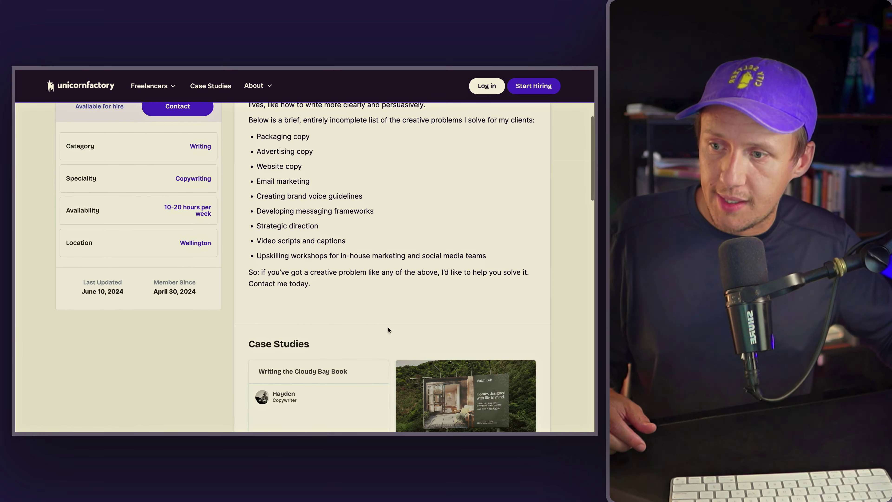
scroll(482, 321, down, 8)
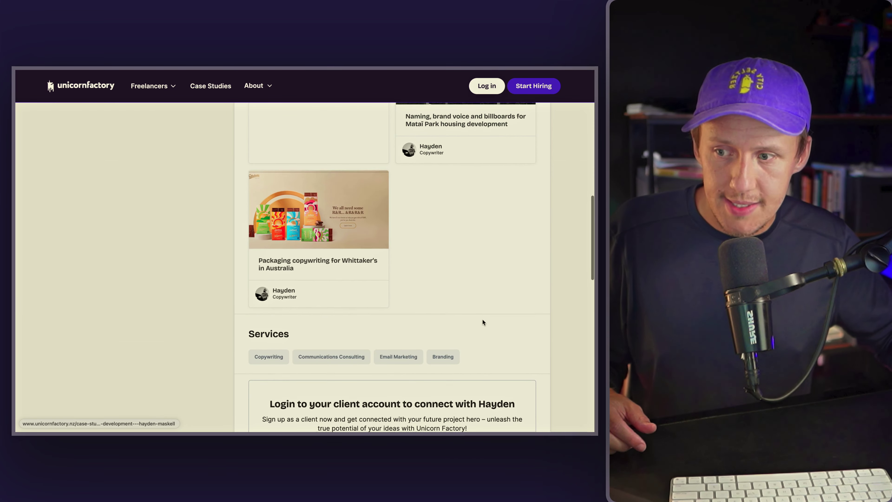
scroll(482, 322, up, 20)
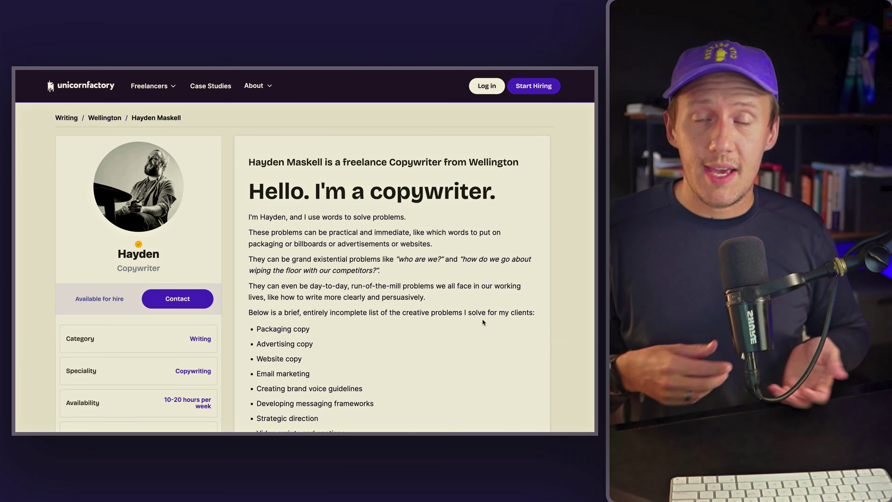
- Open the Web Design skill page on the live site and browse its freelancer cards
click(178, 97)
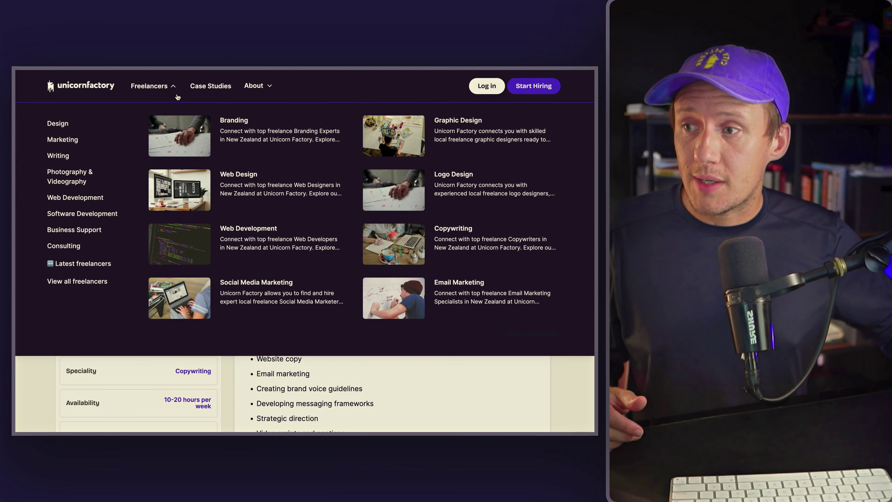
click(244, 186)
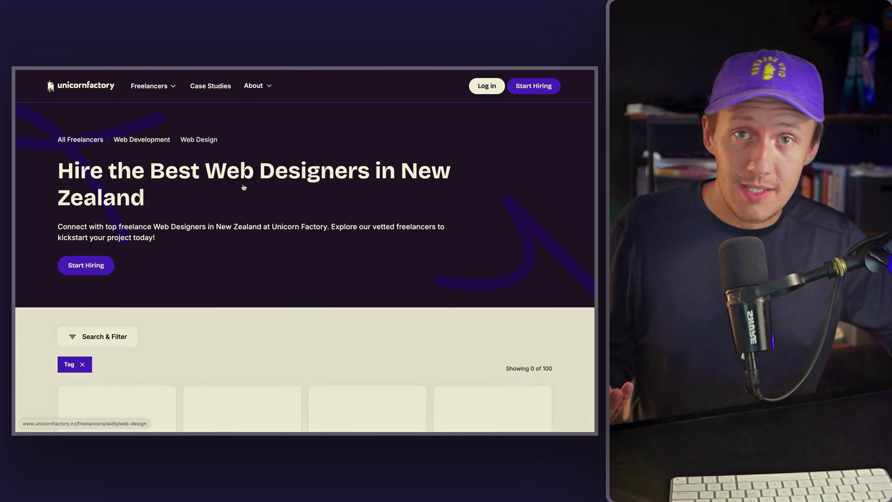
scroll(243, 187, down, 5)
scroll(244, 187, down, 4)
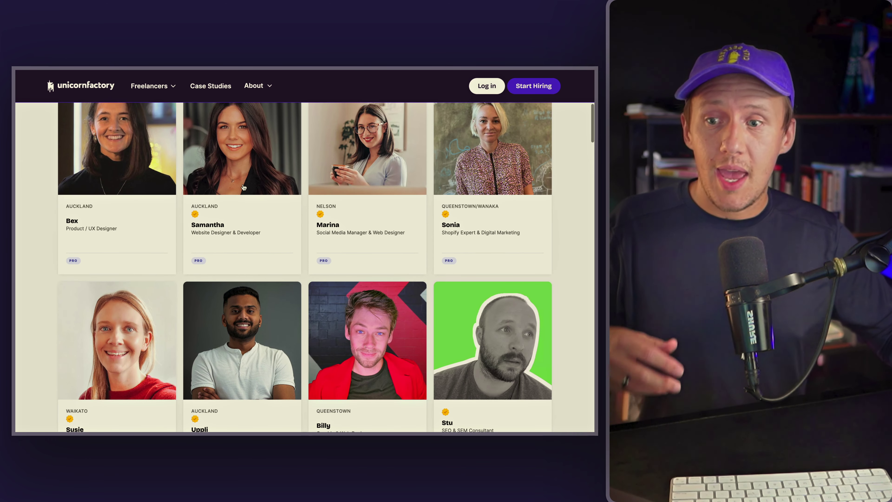